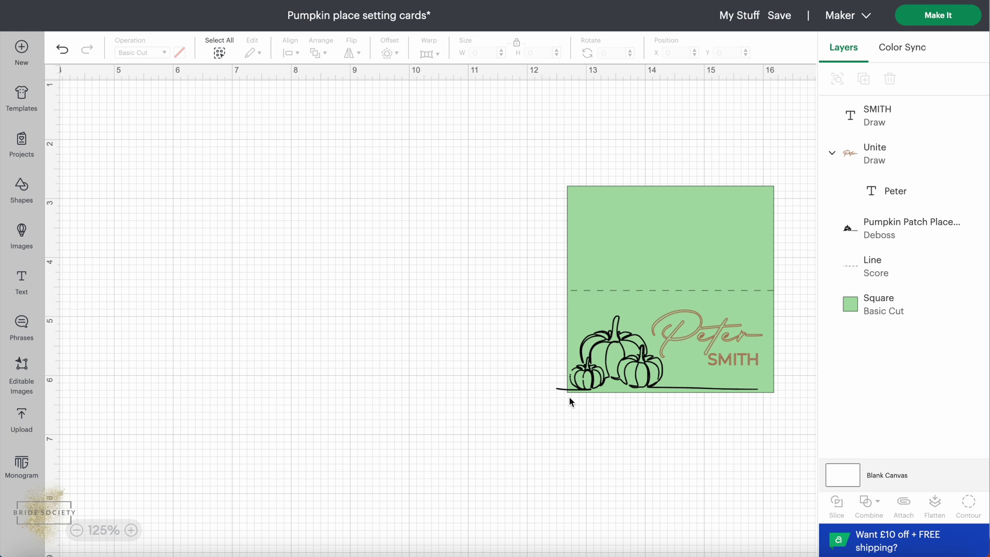
# Add a new square from Shapes and move it beside the place card, comparing sizes.
pyautogui.click(597, 354)
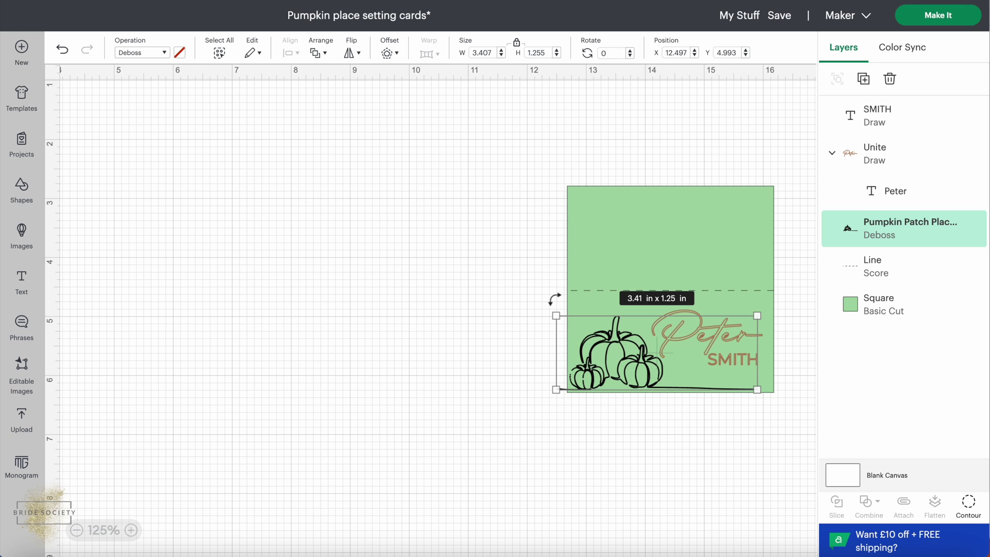
pyautogui.click(592, 253)
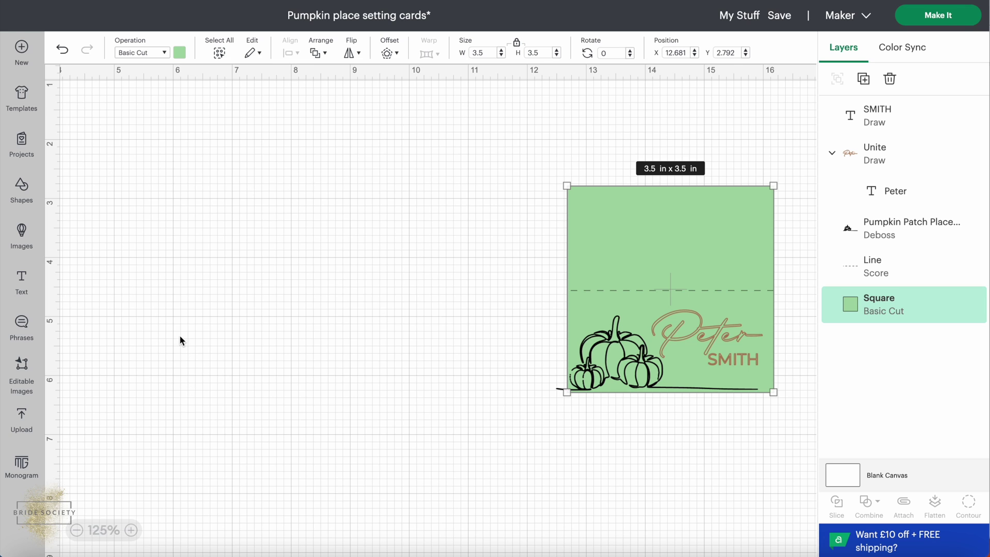
pyautogui.click(17, 199)
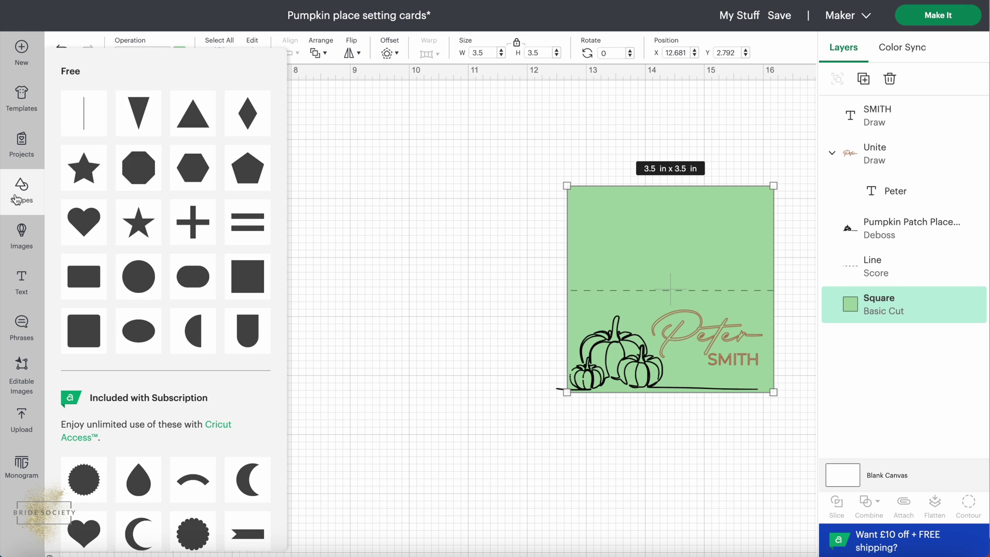
pyautogui.click(249, 274)
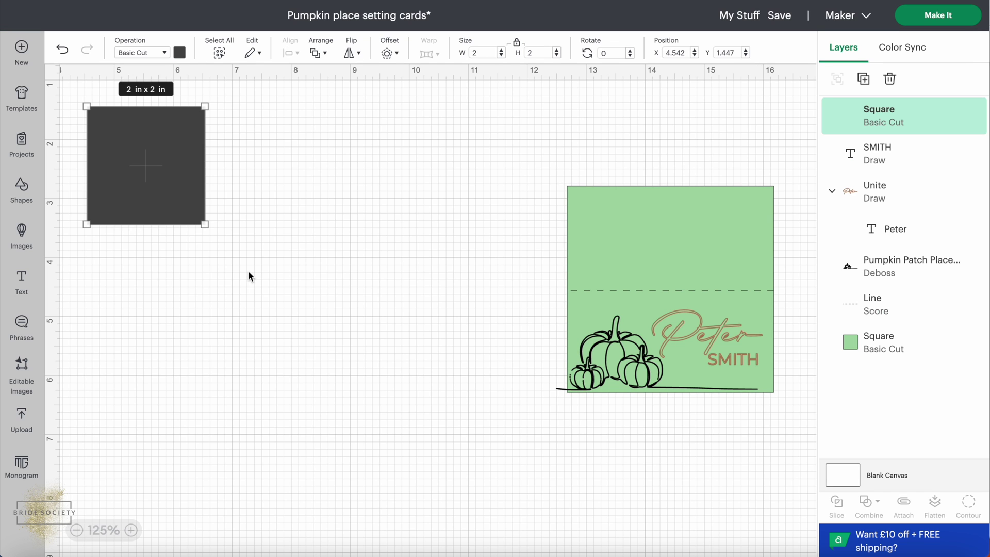
pyautogui.click(117, 145)
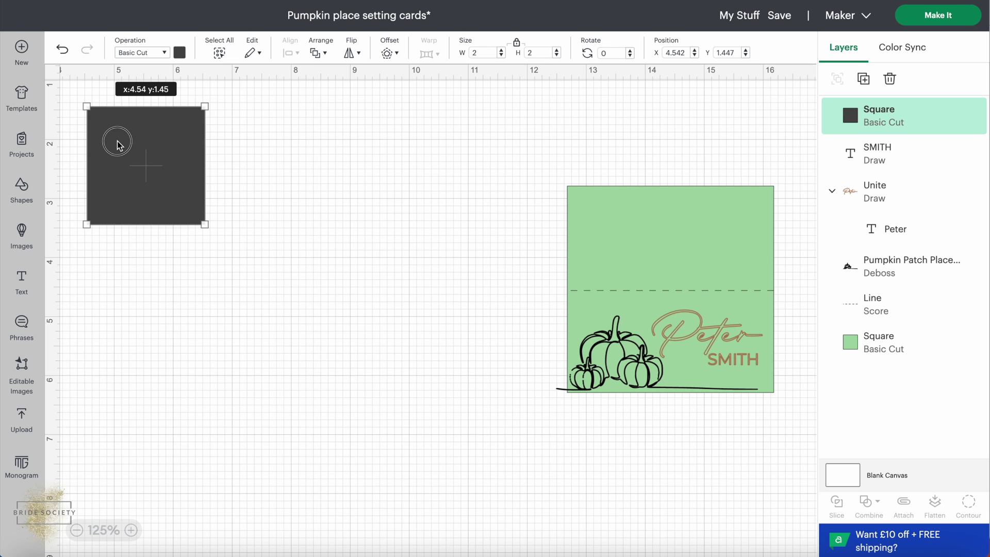
pyautogui.moveTo(117, 147); pyautogui.dragTo(209, 237)
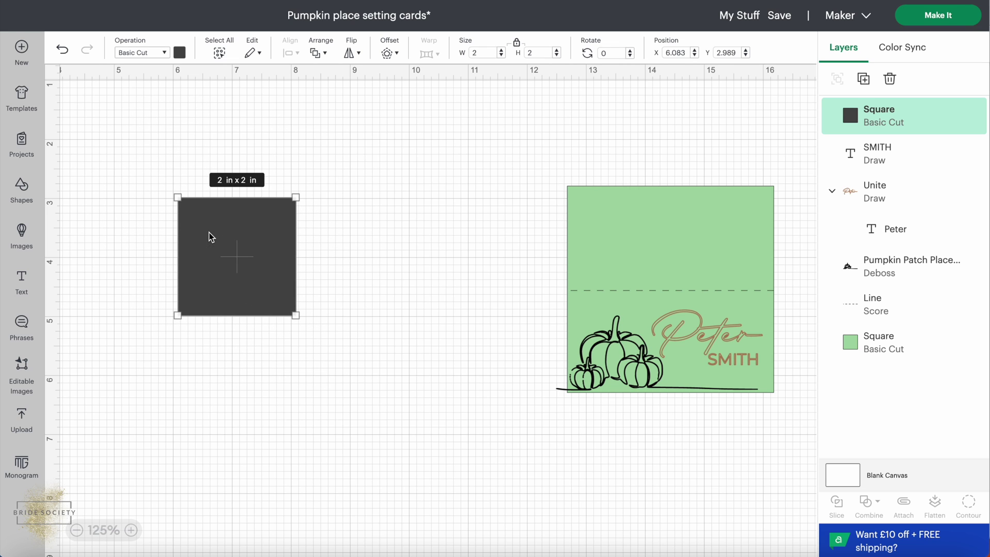
pyautogui.click(654, 205)
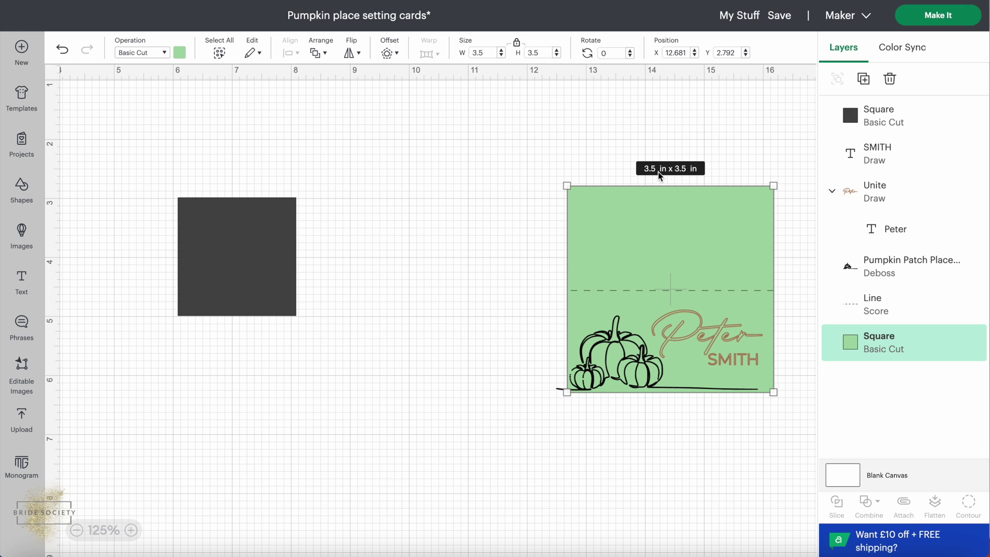
pyautogui.click(283, 261)
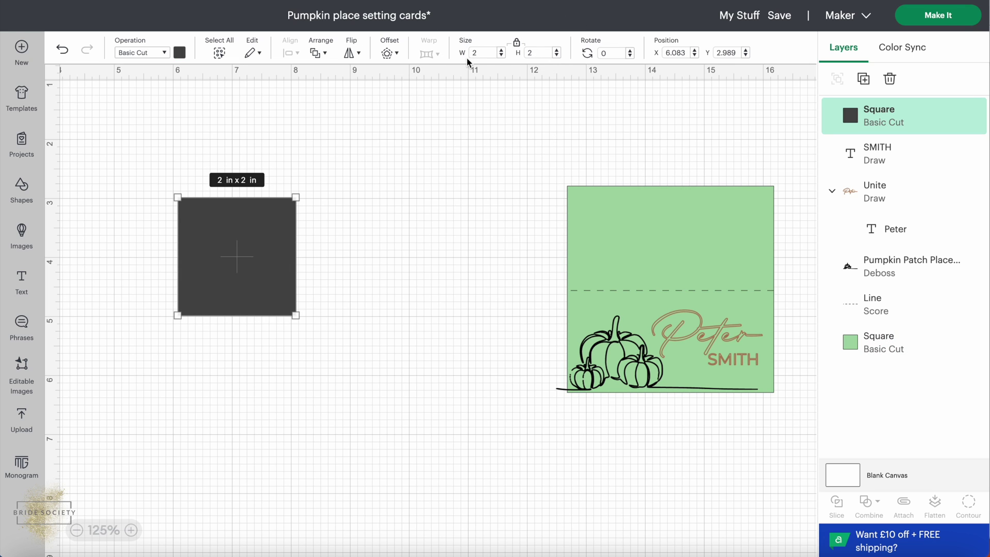
# Set the new square's width to 3.5 in with proportions locked, then nudge it into place.
pyautogui.click(480, 53)
pyautogui.write('3.5')
pyautogui.press('Return')
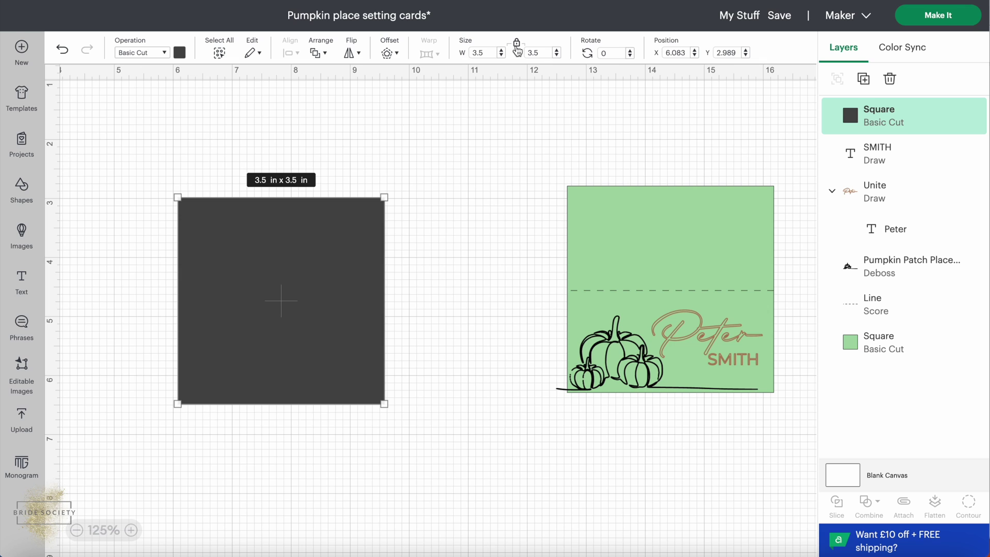
pyautogui.click(517, 45)
pyautogui.click(516, 43)
pyautogui.moveTo(275, 297)
pyautogui.mouseDown()
pyautogui.moveTo(261, 267)
pyautogui.moveTo(266, 282)
pyautogui.mouseUp()
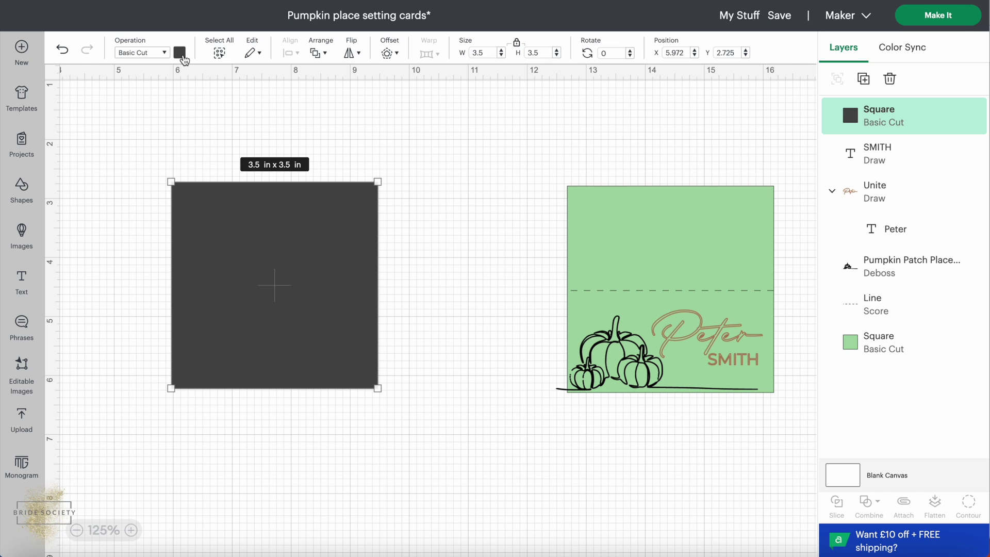
# Colour the new square the card's light green (#a5d6a7) and shift it further left.
pyautogui.click(181, 53)
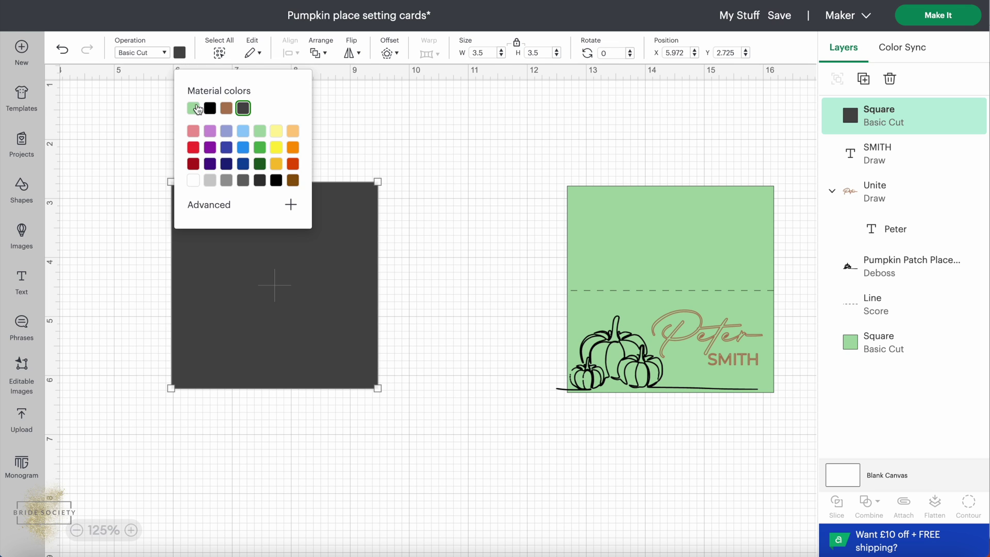
pyautogui.click(196, 109)
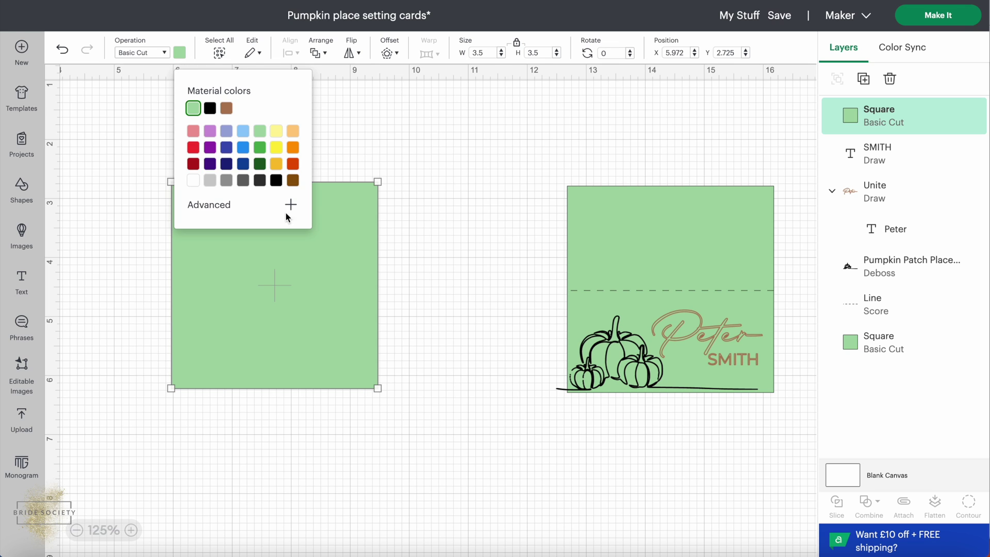
pyautogui.click(316, 312)
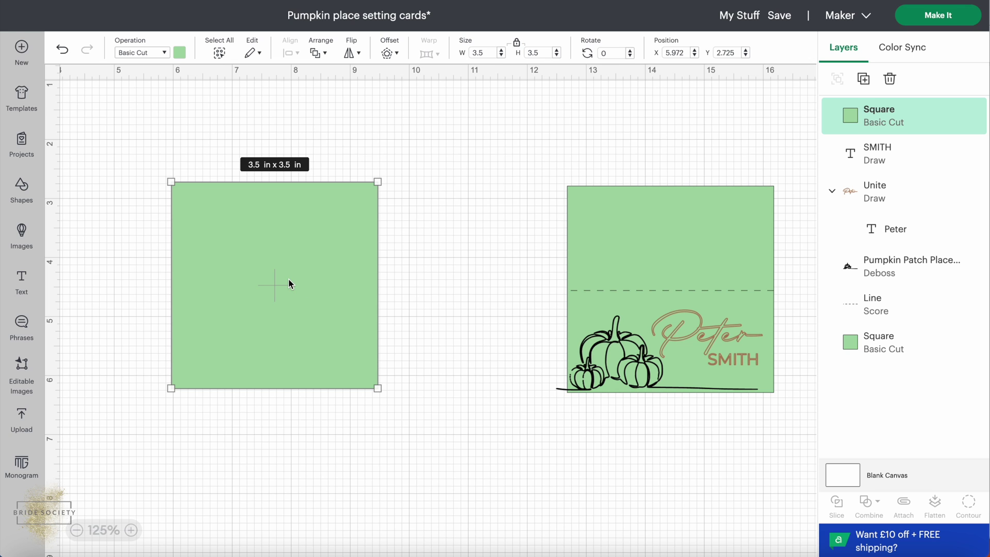
pyautogui.click(179, 53)
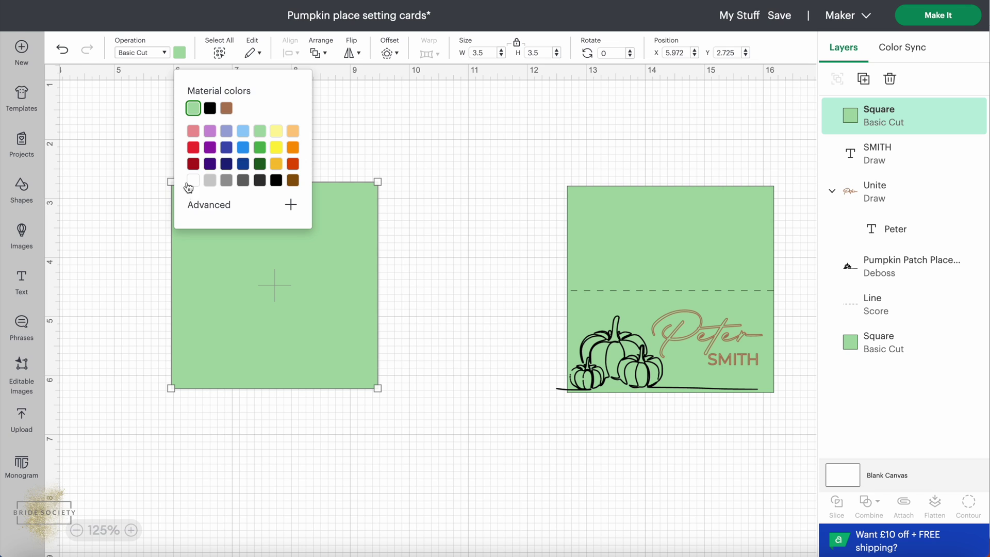
pyautogui.click(290, 205)
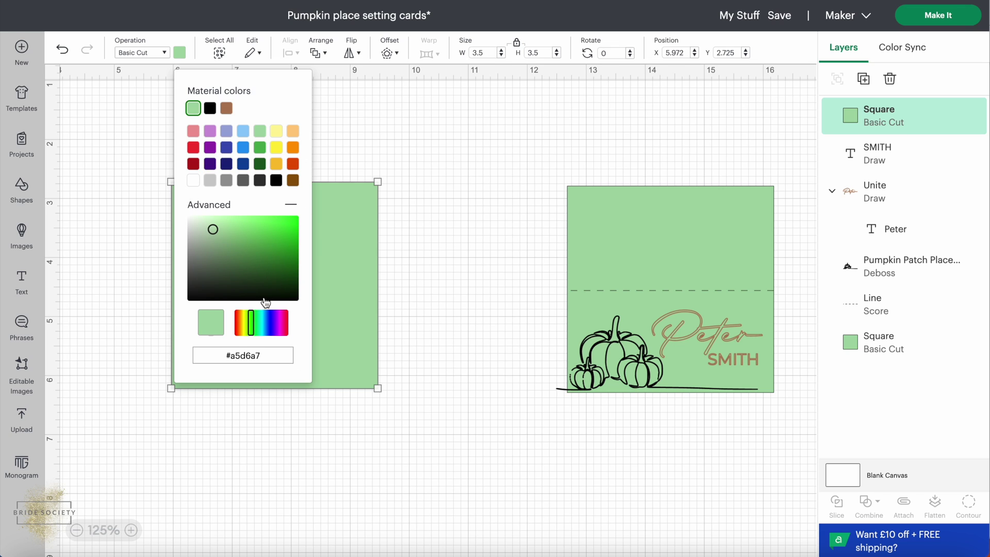
pyautogui.moveTo(265, 328); pyautogui.dragTo(279, 324)
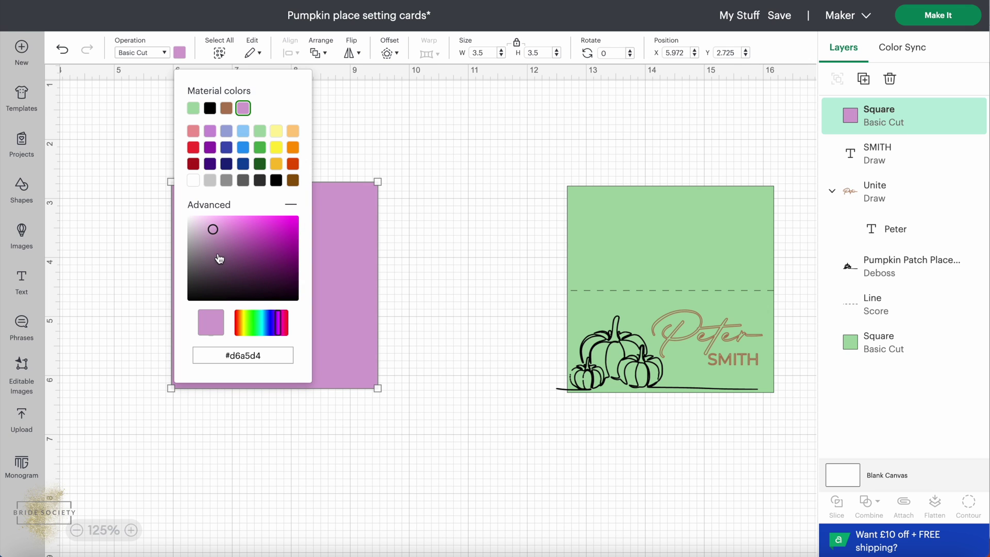
pyautogui.click(192, 109)
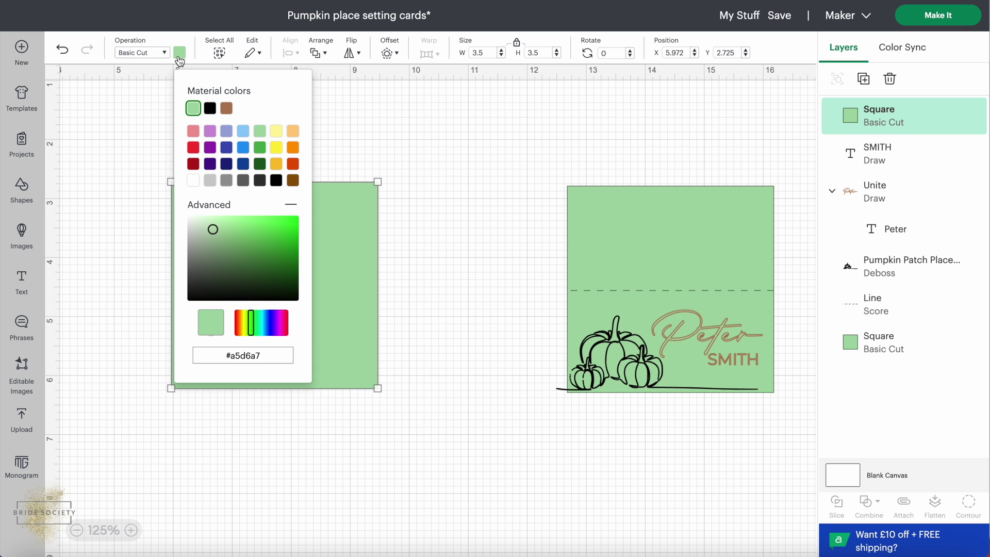
pyautogui.click(332, 144)
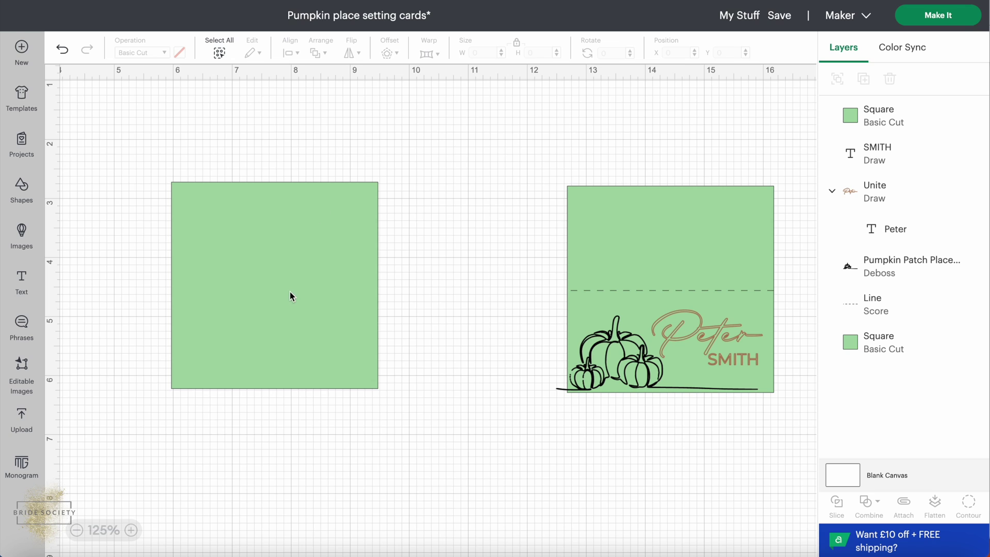
pyautogui.moveTo(289, 292); pyautogui.dragTo(255, 298)
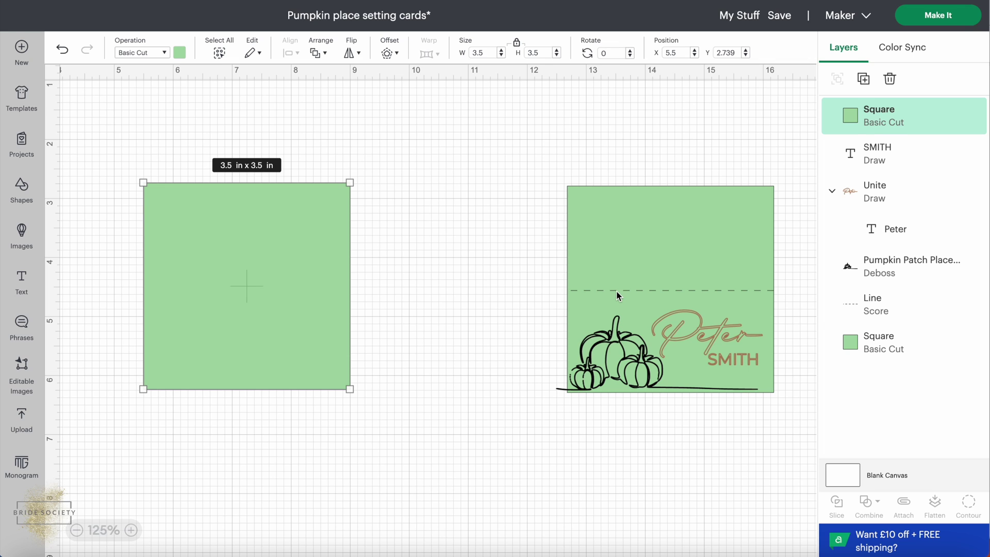
# Add a score line from Shapes and roughly rotate it.
pyautogui.click(617, 295)
pyautogui.click(369, 316)
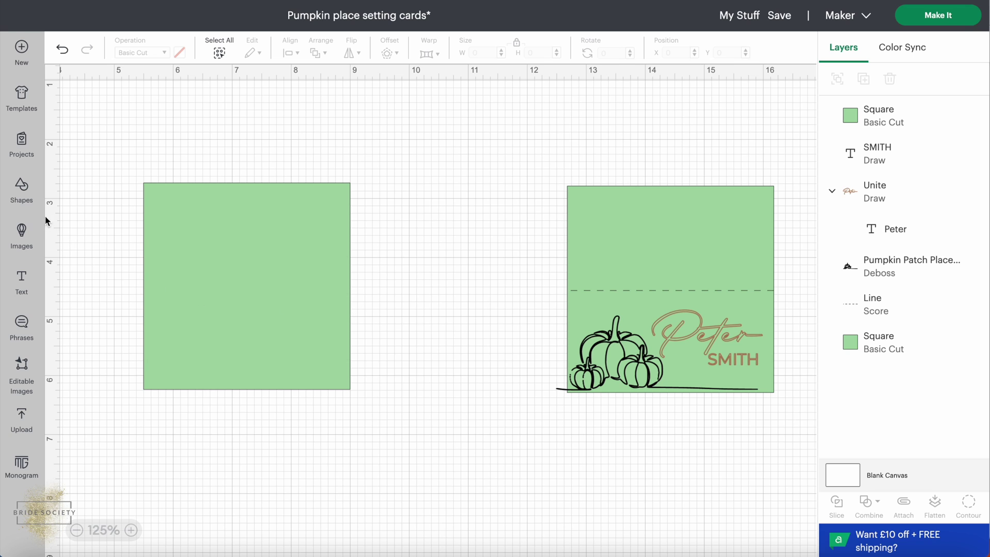
pyautogui.click(22, 192)
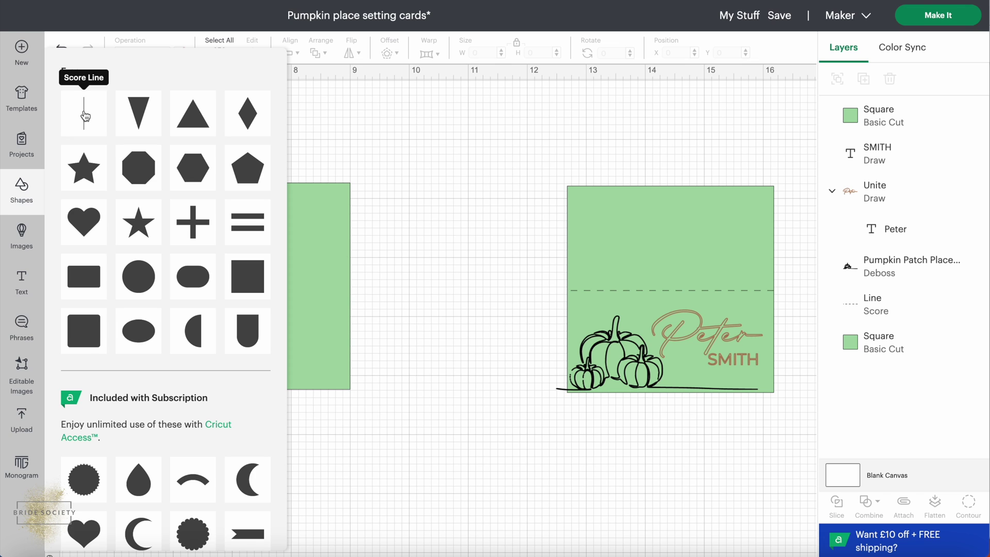
pyautogui.click(88, 118)
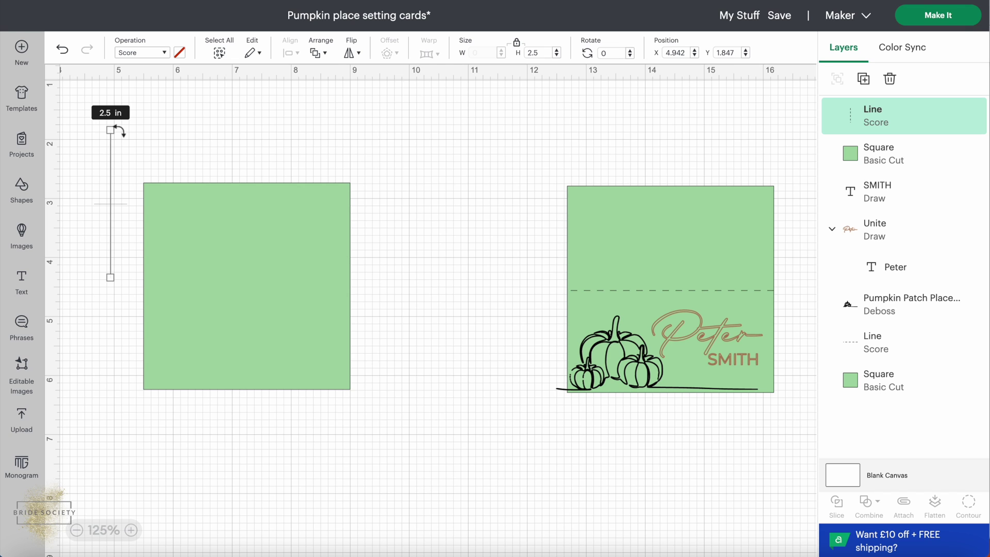
pyautogui.moveTo(120, 130); pyautogui.dragTo(130, 148)
pyautogui.moveTo(117, 137); pyautogui.dragTo(117, 135)
# Rotate the score line to 90° and stretch it across the middle of the new square.
pyautogui.click(595, 53)
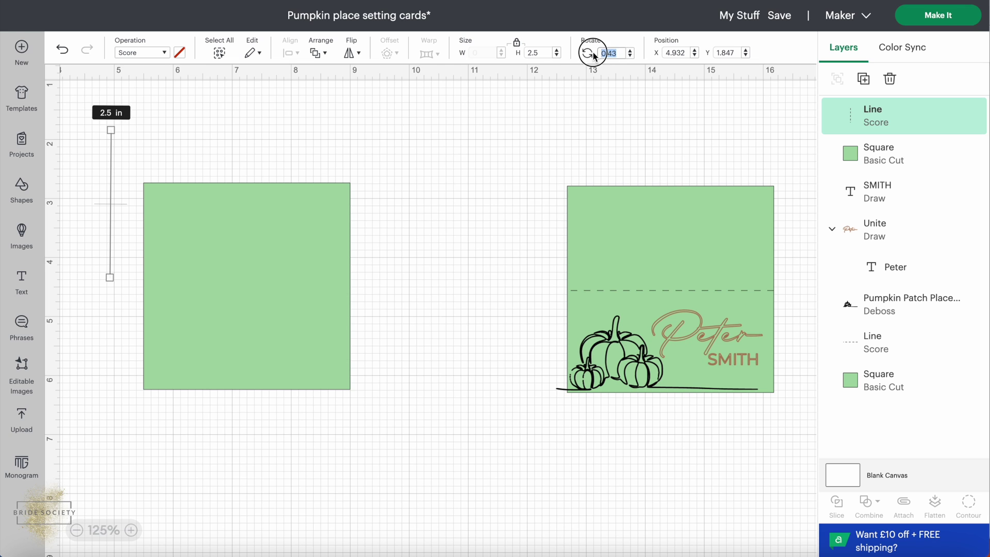
pyautogui.write('90')
pyautogui.press('Return')
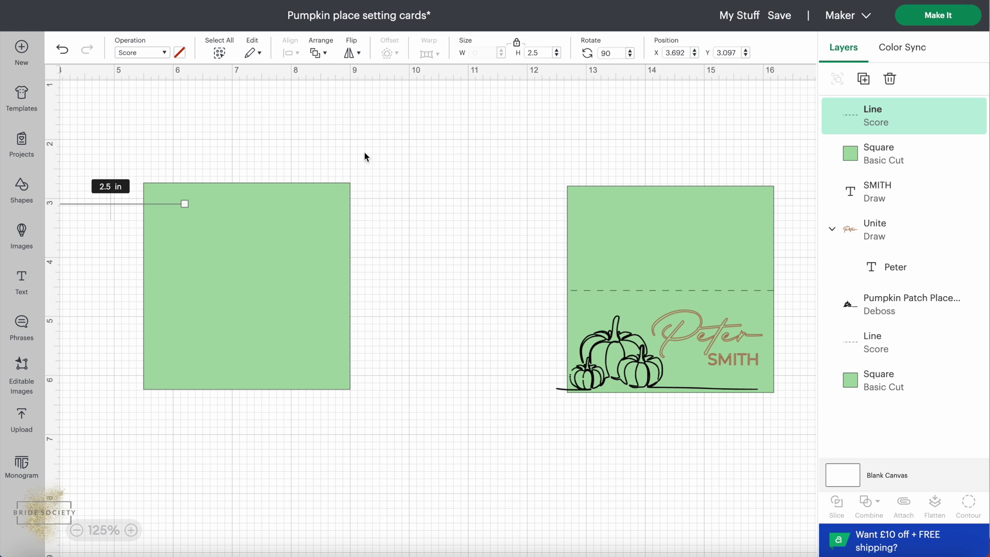
pyautogui.moveTo(108, 205); pyautogui.dragTo(215, 284)
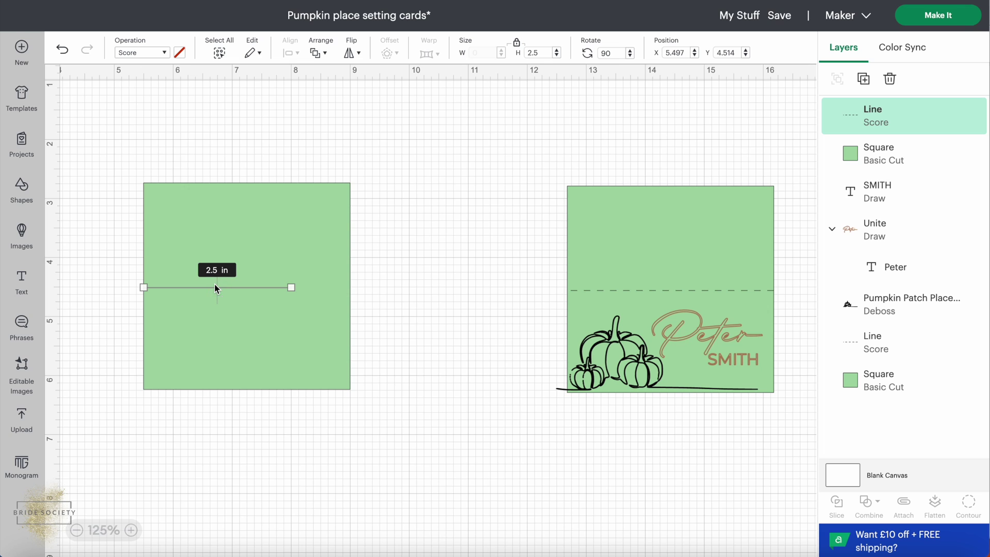
pyautogui.click(291, 287)
pyautogui.moveTo(292, 287); pyautogui.dragTo(351, 287)
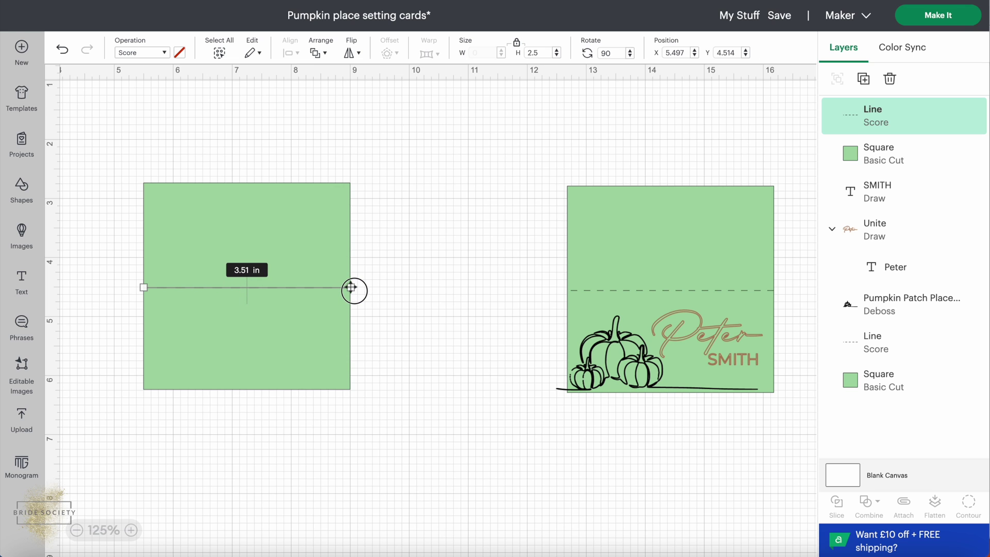
pyautogui.click(412, 291)
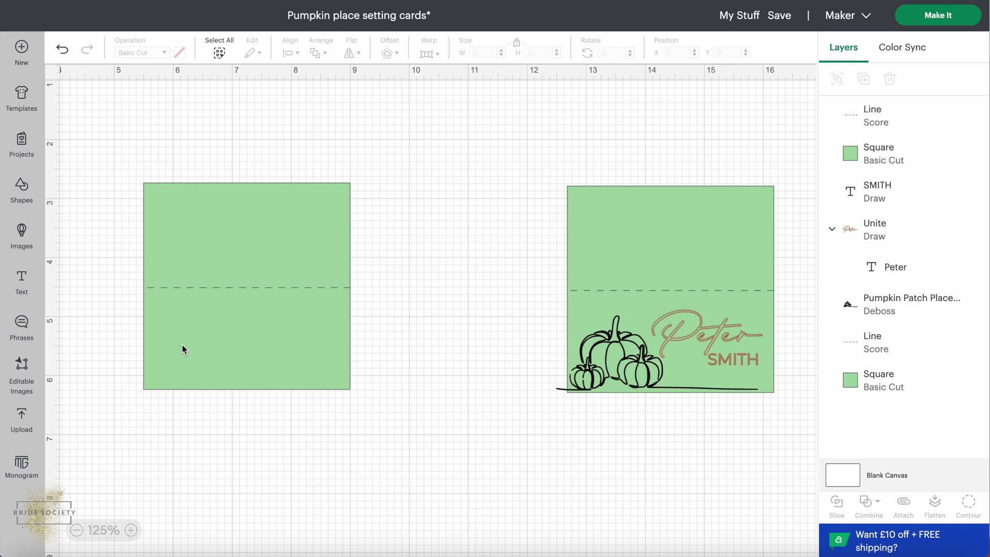
pyautogui.click(600, 356)
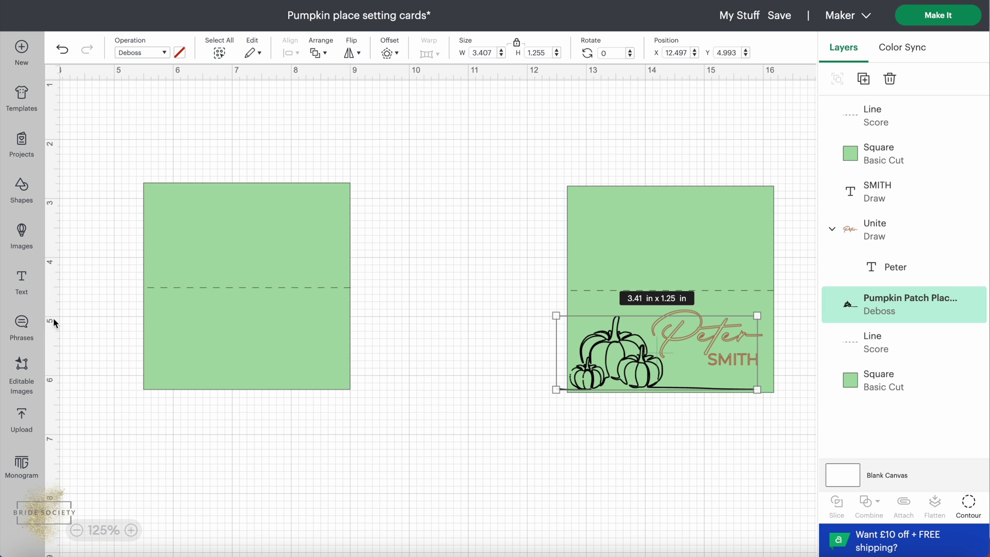
# Show the Upload panel listing the recent uploads, including the pumpkin line-art.
pyautogui.click(23, 417)
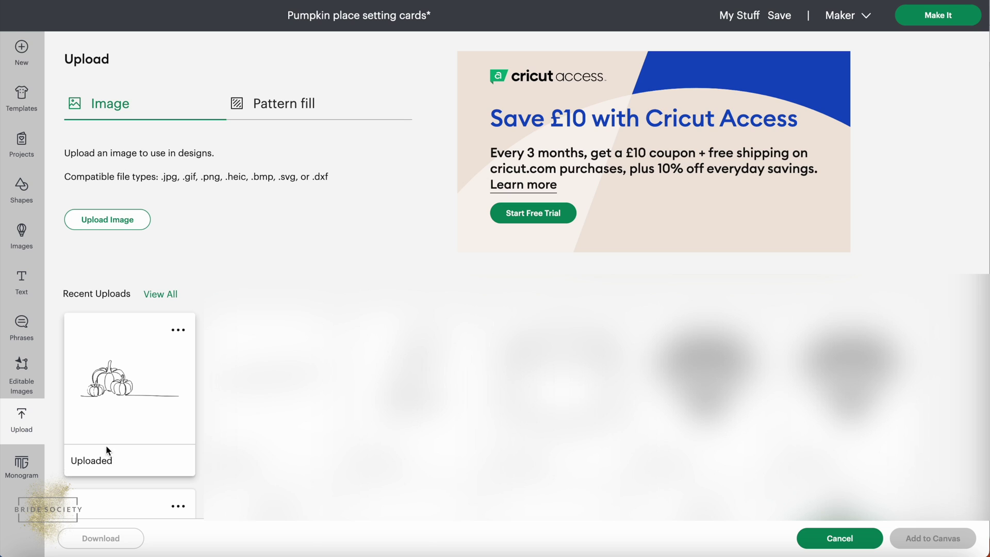
# Insert the uploaded pumpkin line-art from Recent Uploads onto the canvas.
pyautogui.click(117, 390)
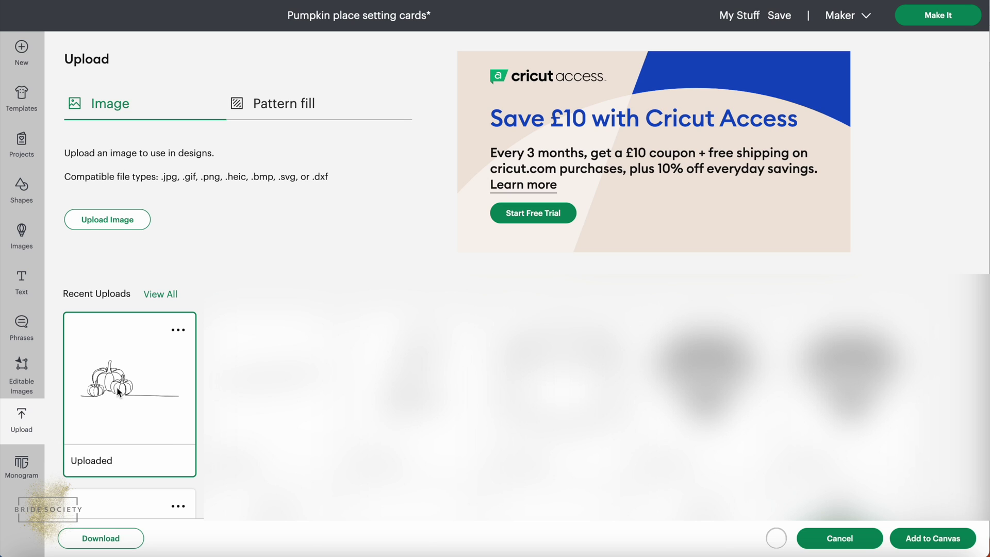
pyautogui.click(946, 542)
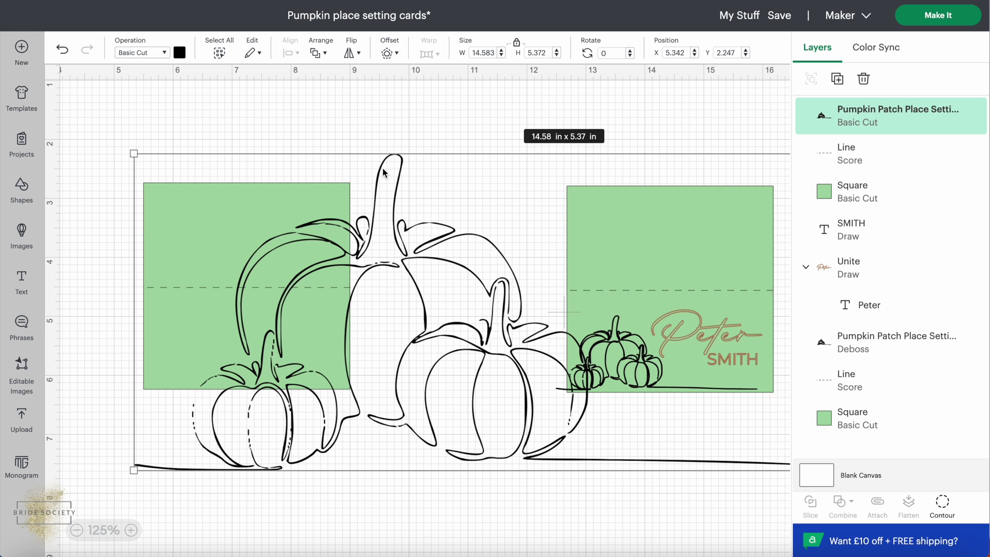
# Roughly shrink the oversized pumpkin art and move it onto the left card.
pyautogui.moveTo(133, 153)
pyautogui.mouseDown()
pyautogui.moveTo(388, 277)
pyautogui.moveTo(364, 261)
pyautogui.moveTo(232, 239)
pyautogui.moveTo(141, 156)
pyautogui.mouseUp()
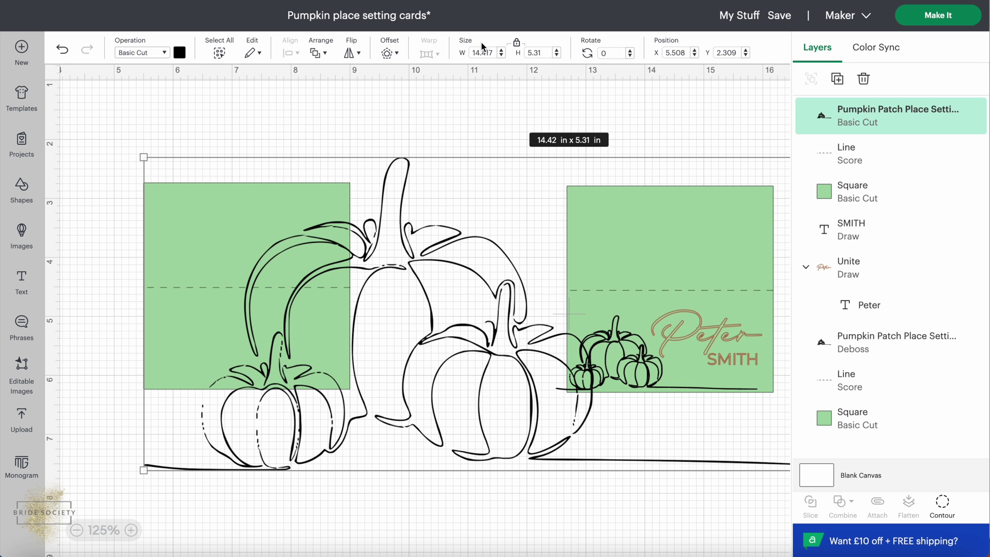
pyautogui.moveTo(519, 185); pyautogui.dragTo(488, 125)
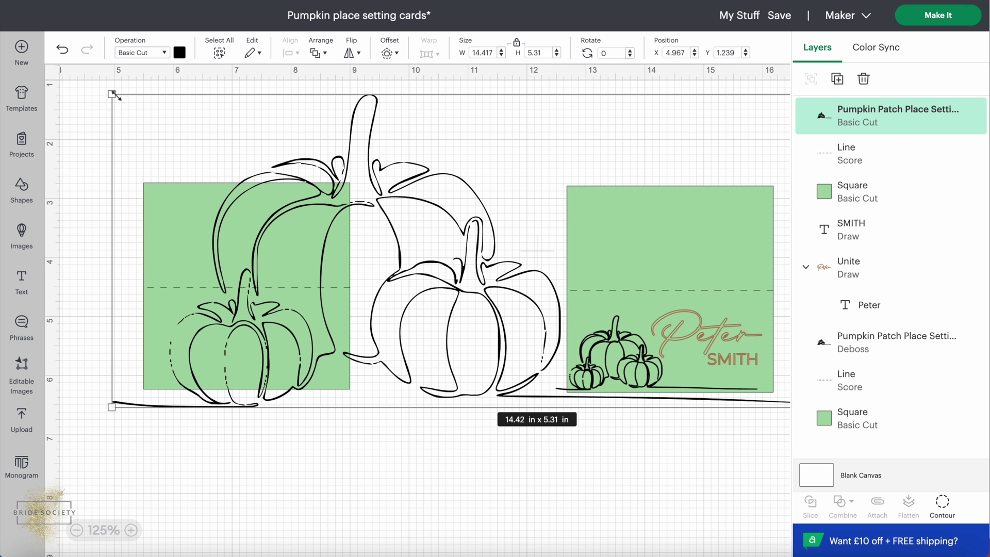
pyautogui.moveTo(110, 95); pyautogui.dragTo(262, 299)
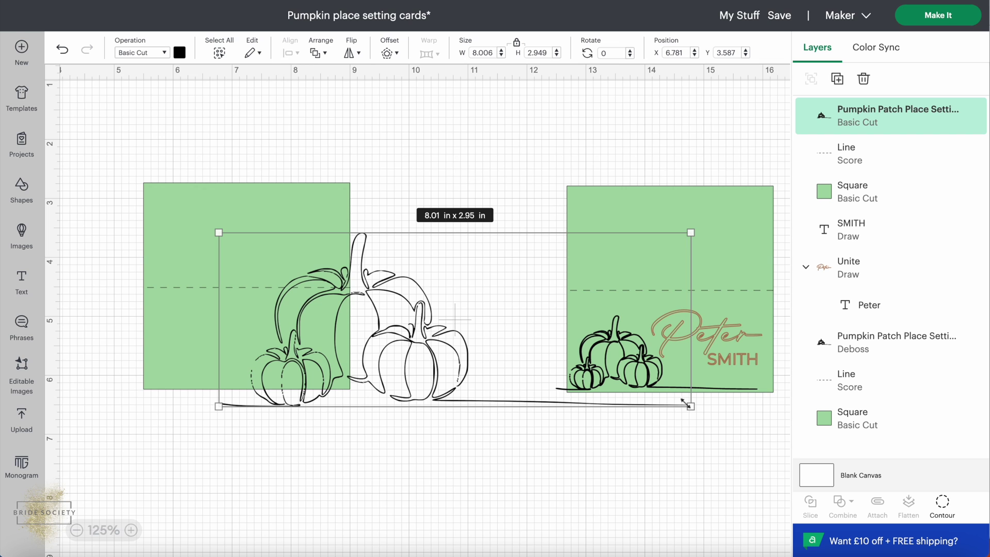
pyautogui.moveTo(690, 406); pyautogui.dragTo(493, 333)
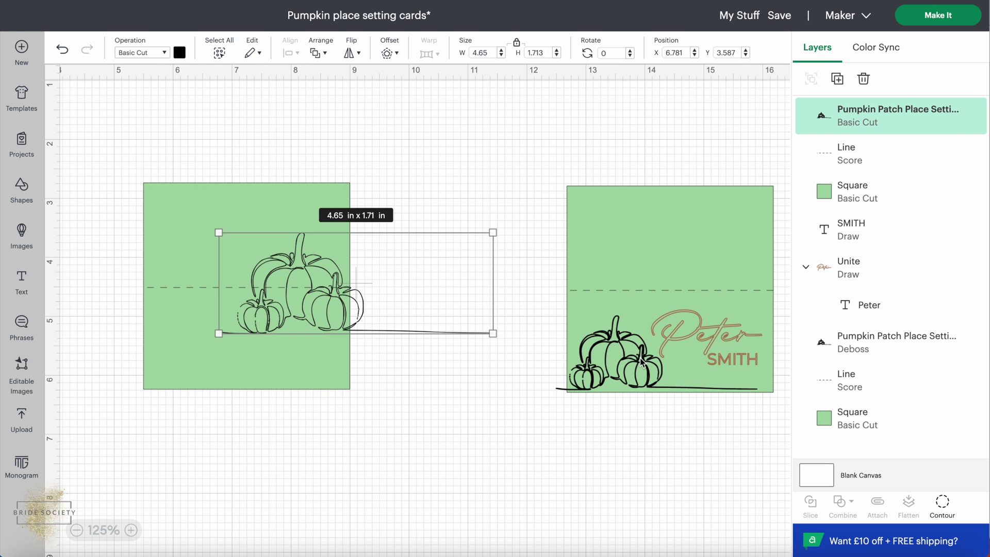
pyautogui.click(615, 365)
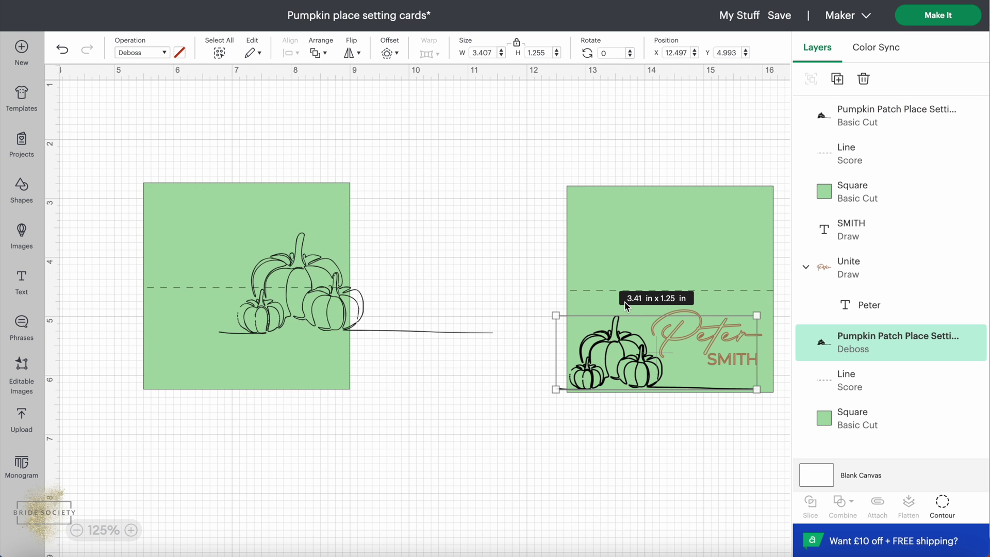
pyautogui.moveTo(292, 313); pyautogui.dragTo(224, 367)
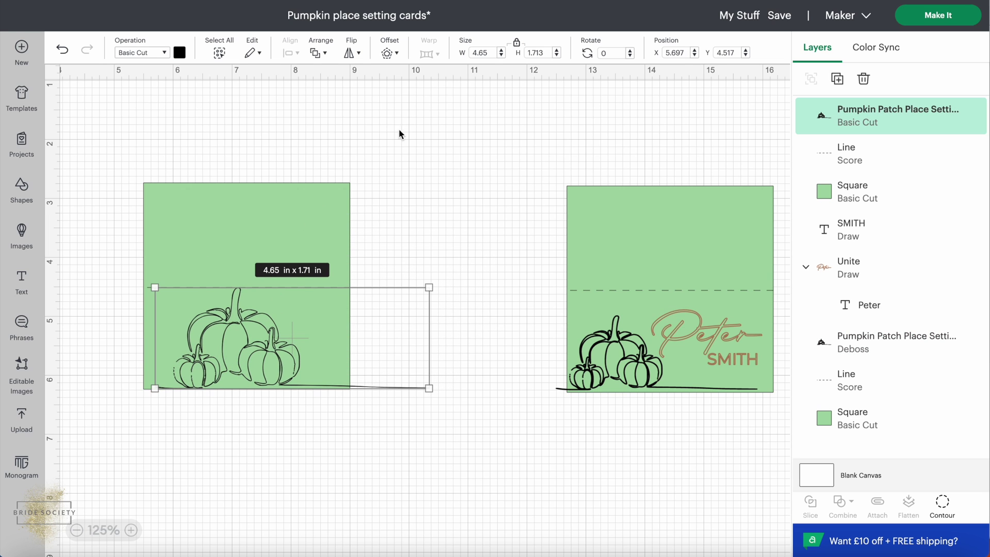
# Set the pumpkin art's width to 3.41 in and sit it along the left card's bottom edge.
pyautogui.click(487, 52)
pyautogui.write('3.41')
pyautogui.press('Return')
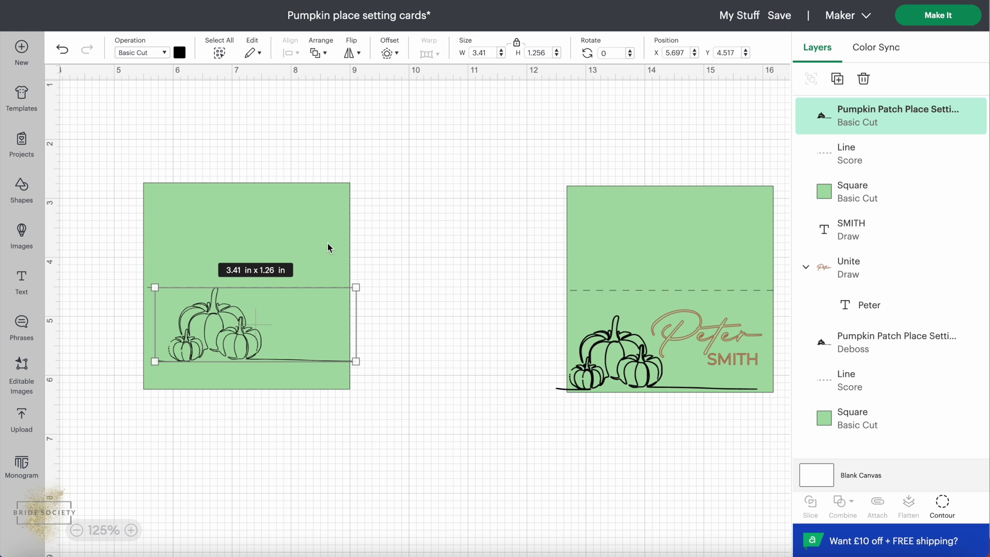
pyautogui.moveTo(310, 328); pyautogui.dragTo(287, 342)
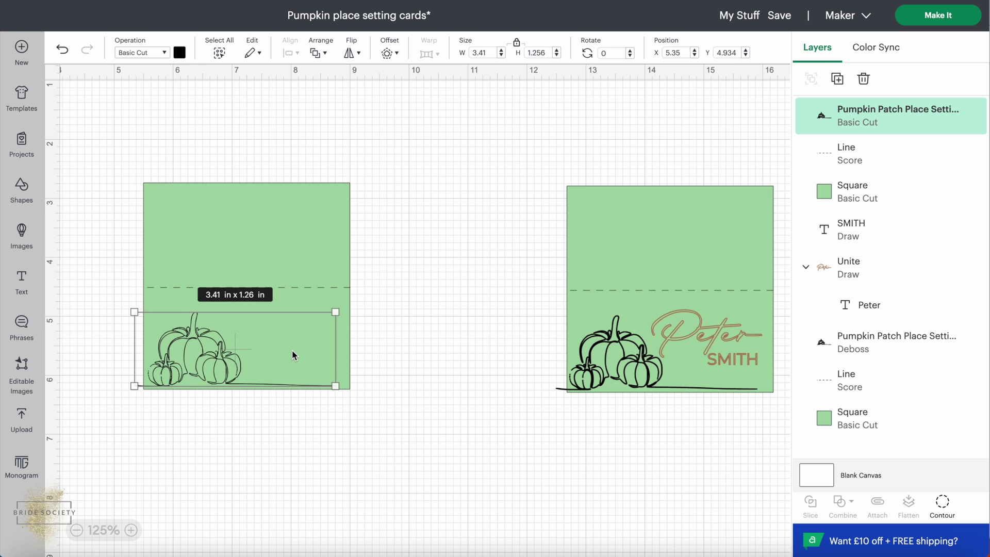
pyautogui.click(163, 424)
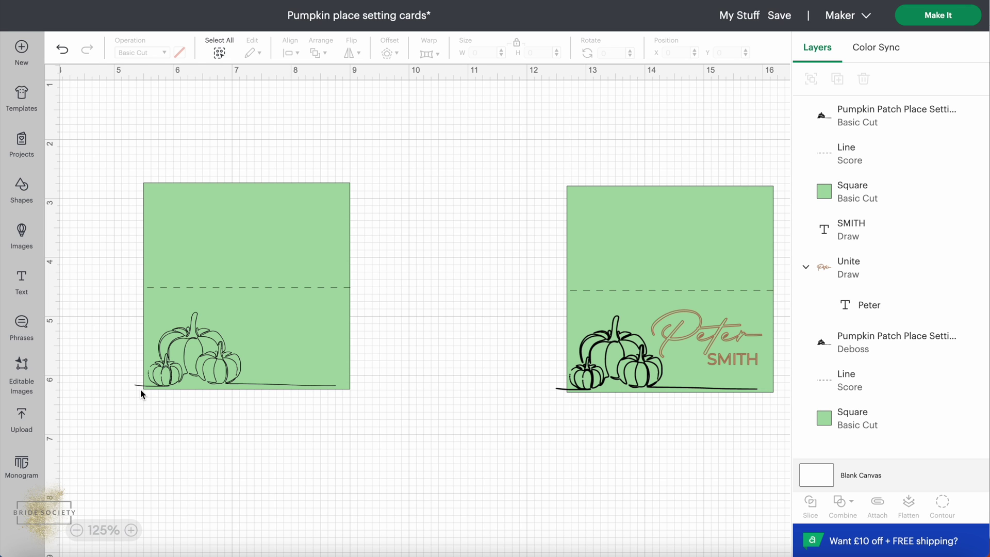
pyautogui.click(157, 235)
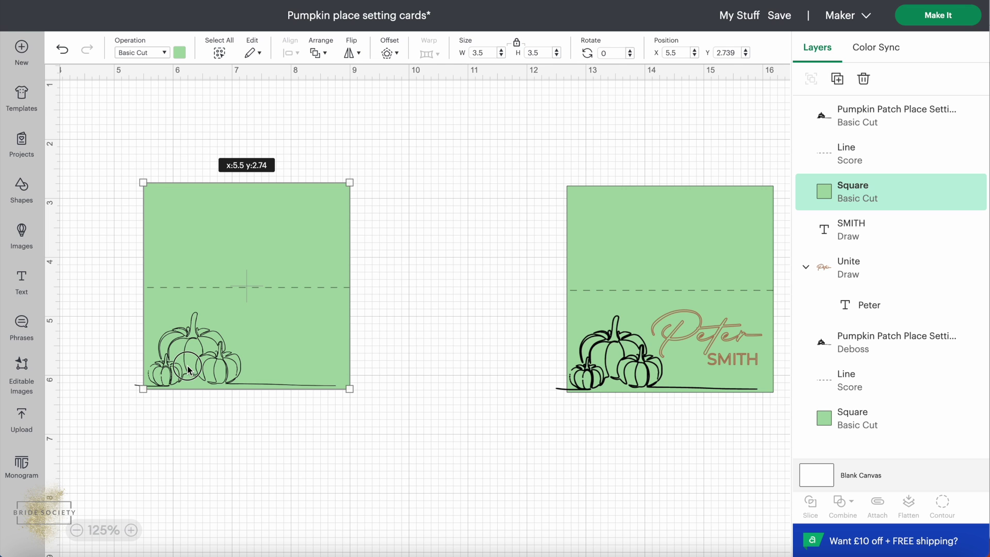
pyautogui.click(93, 349)
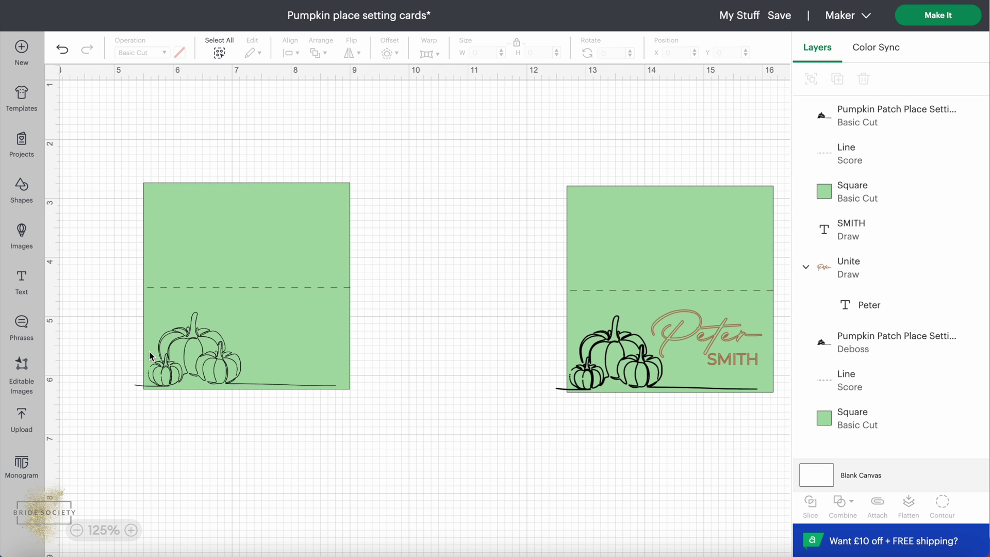
pyautogui.click(164, 351)
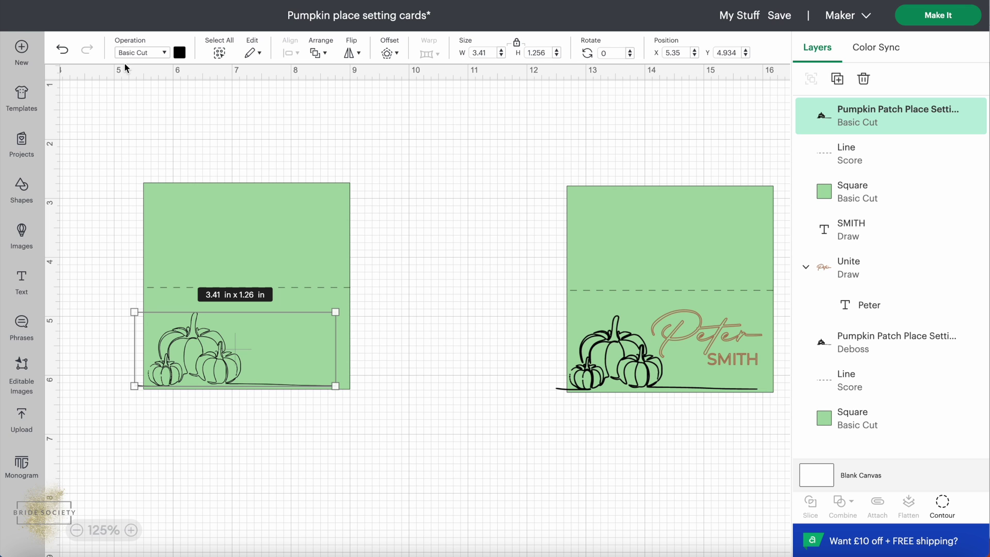
# Change the left card's pumpkin art operation to Deboss.
pyautogui.click(165, 53)
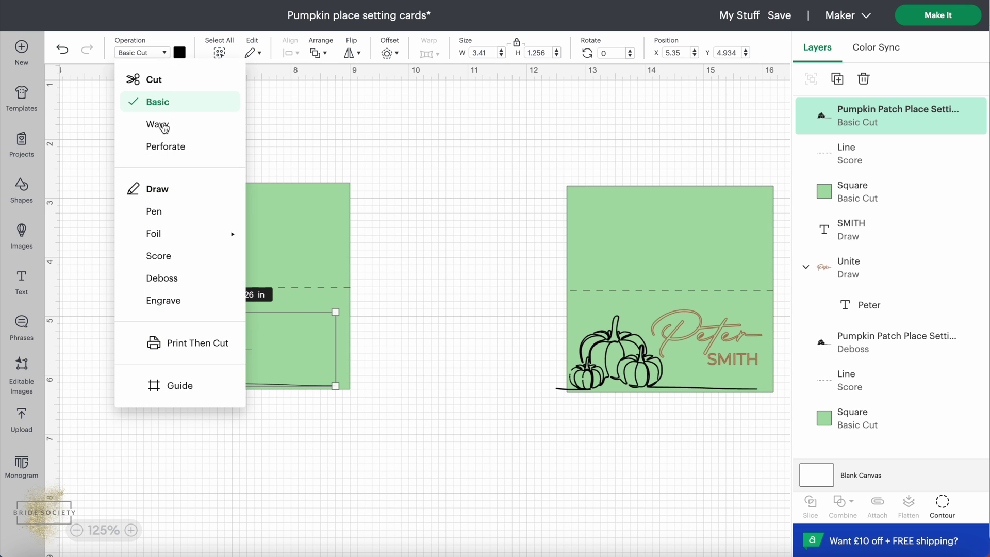
pyautogui.click(204, 281)
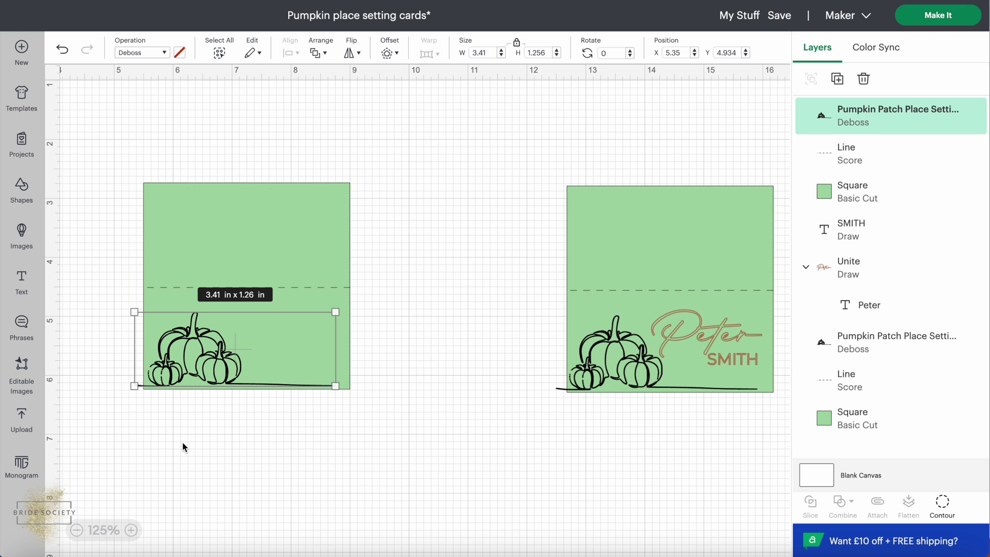
pyautogui.click(225, 430)
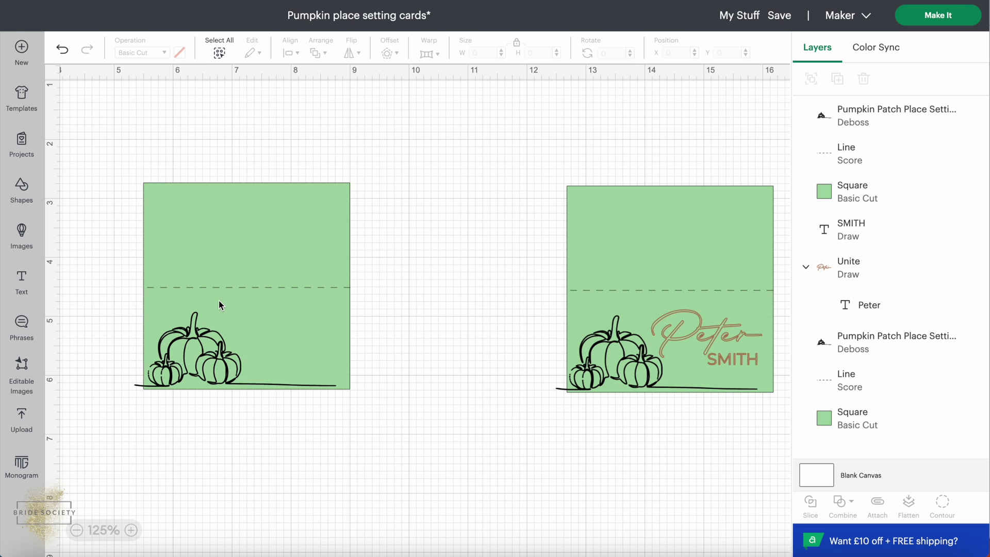
# Add the guest's first name as text below the left card and show the font list.
pyautogui.click(24, 287)
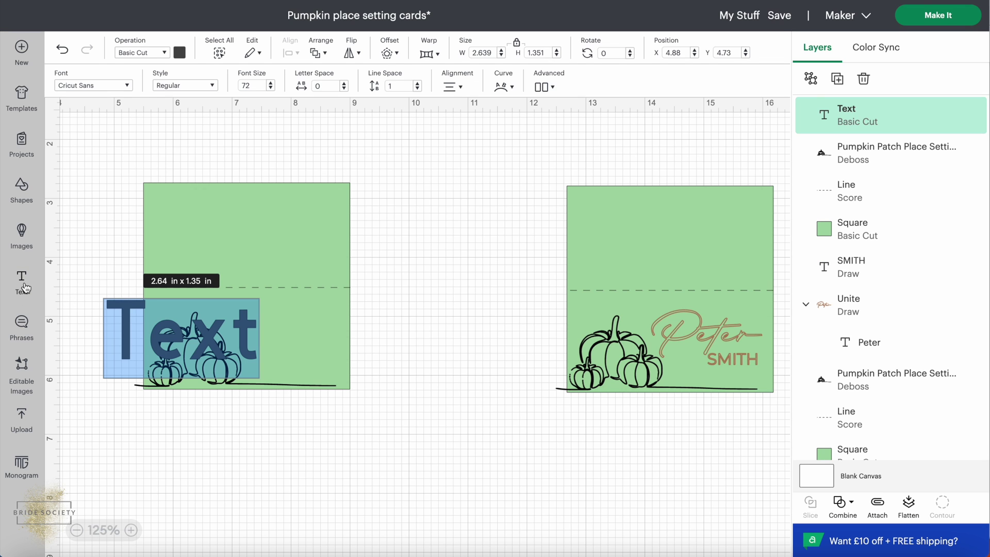
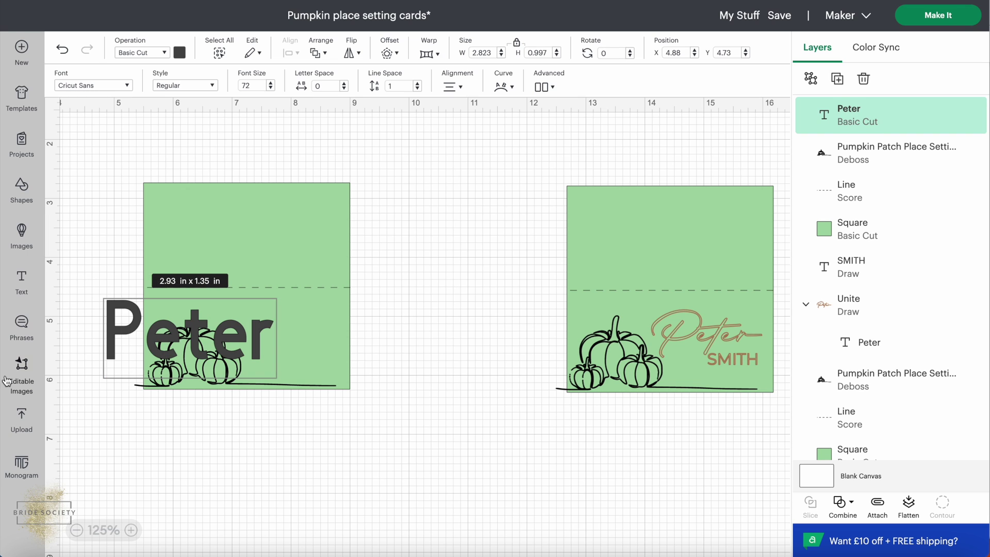
pyautogui.click(120, 354)
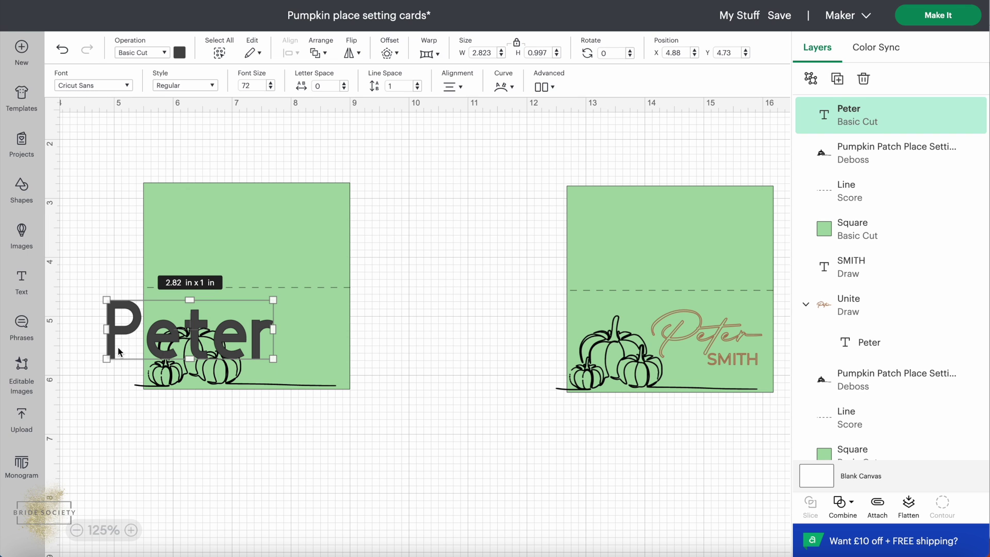
pyautogui.moveTo(118, 352); pyautogui.dragTo(184, 463)
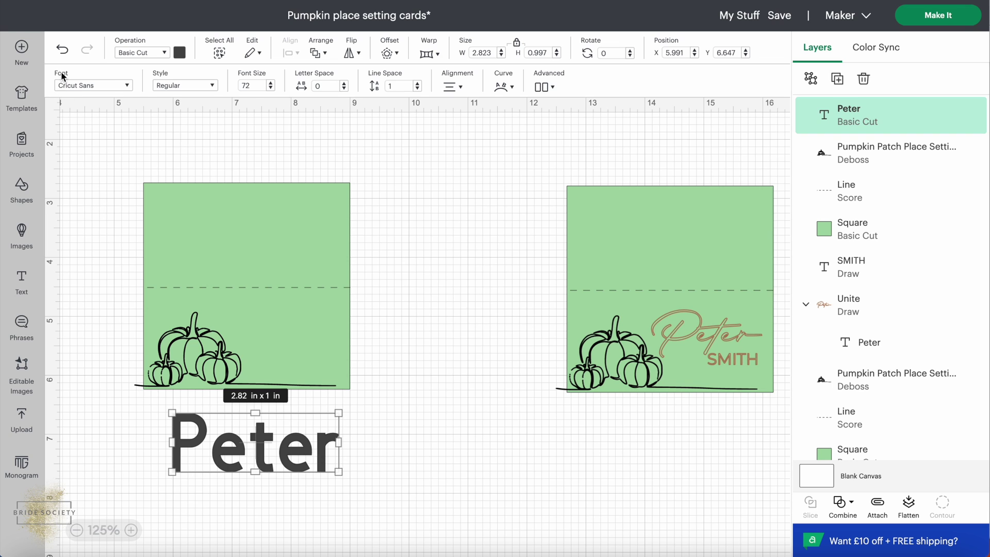
pyautogui.click(128, 84)
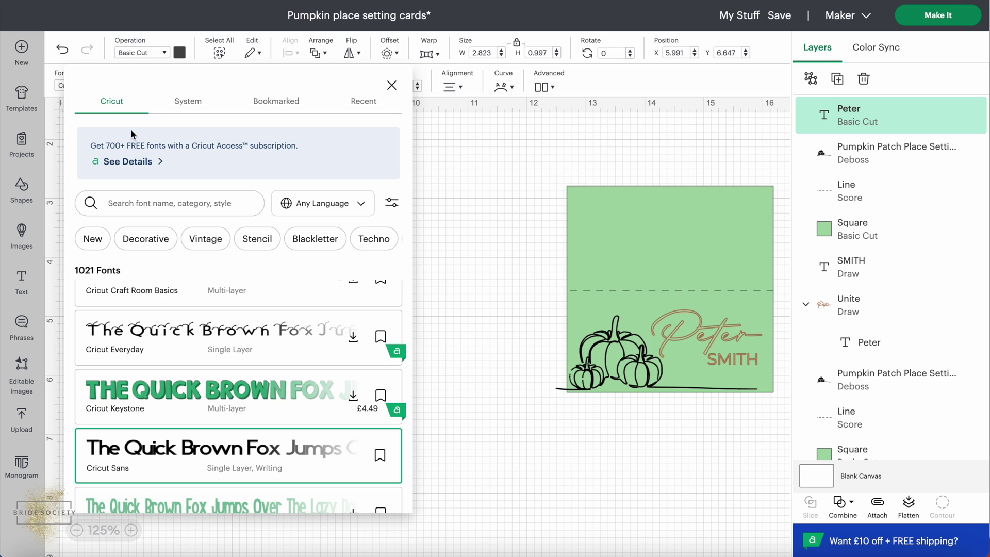
# Apply the Briquete script font from the System fonts to the name text.
pyautogui.click(182, 107)
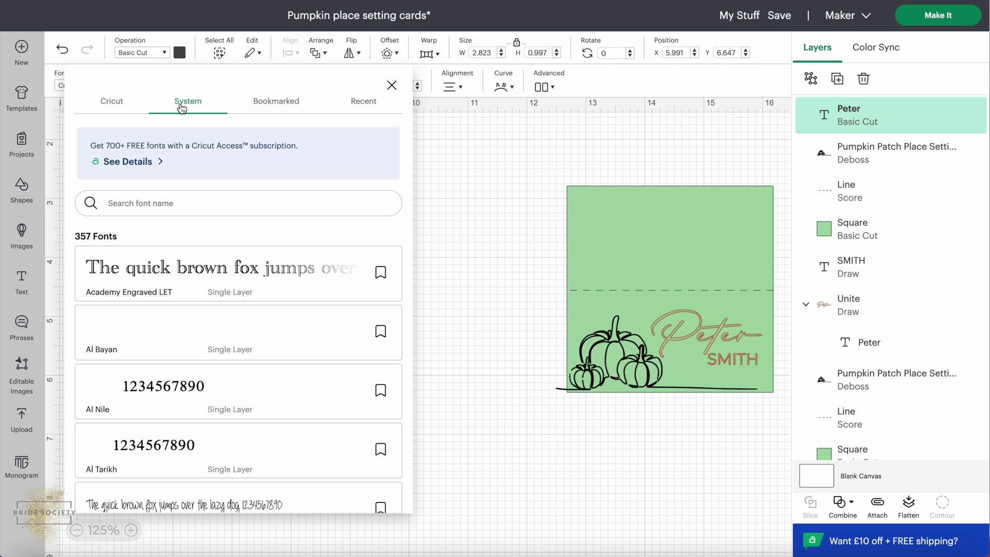
pyautogui.scroll(-10, 240, 357)
pyautogui.scroll(-10, 240, 356)
pyautogui.scroll(-8, 238, 355)
pyautogui.scroll(-10, 240, 356)
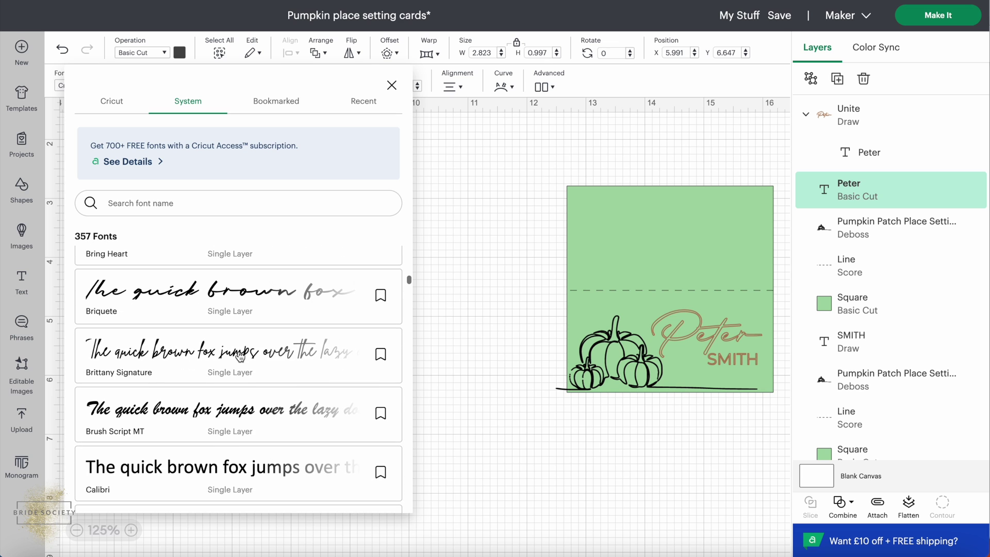
pyautogui.scroll(1, 222, 357)
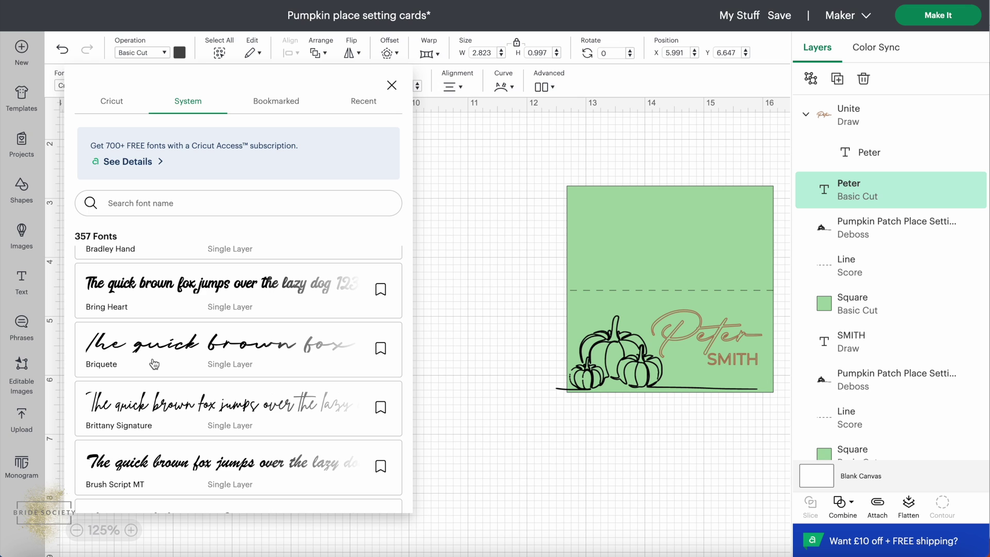
pyautogui.click(127, 366)
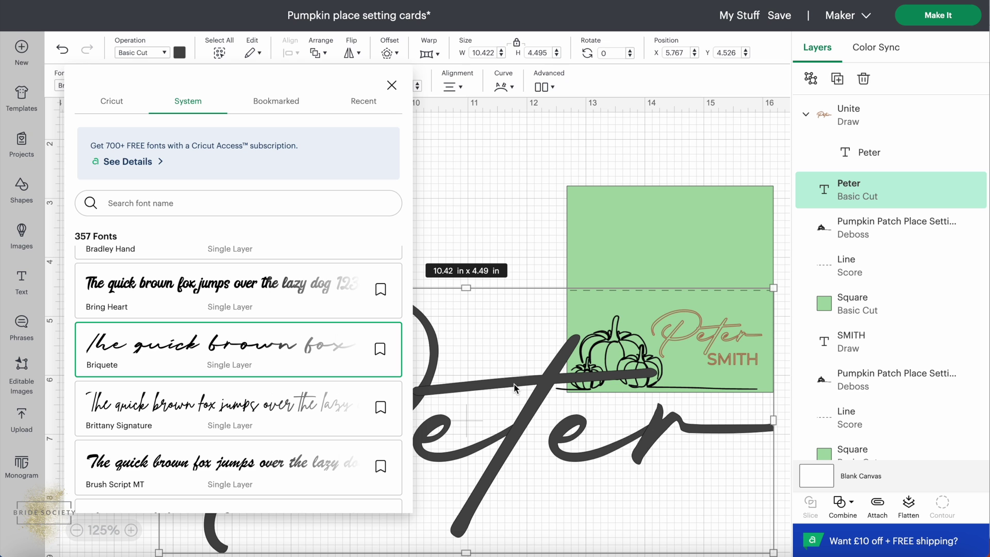
pyautogui.click(512, 237)
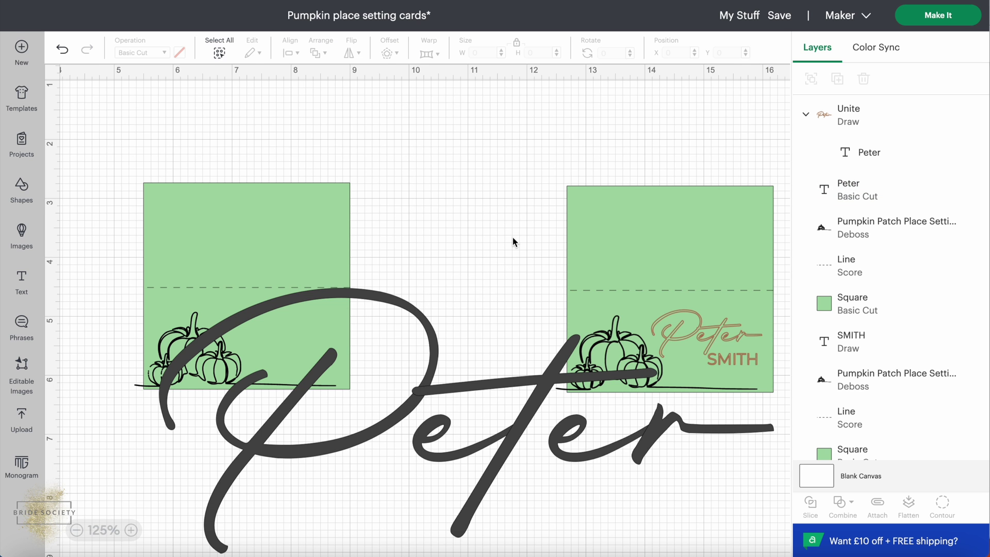
# Scale the name text to about 1.79 × 0.77 in beside the left card's pumpkins.
pyautogui.click(354, 357)
pyautogui.moveTo(434, 356); pyautogui.dragTo(384, 260)
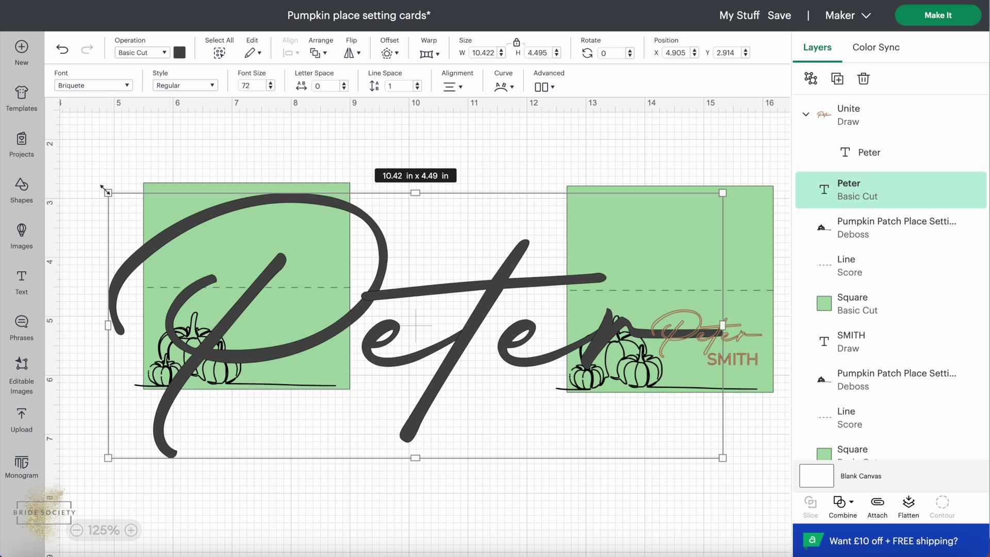
pyautogui.moveTo(107, 192); pyautogui.dragTo(564, 389)
pyautogui.moveTo(636, 442); pyautogui.dragTo(288, 349)
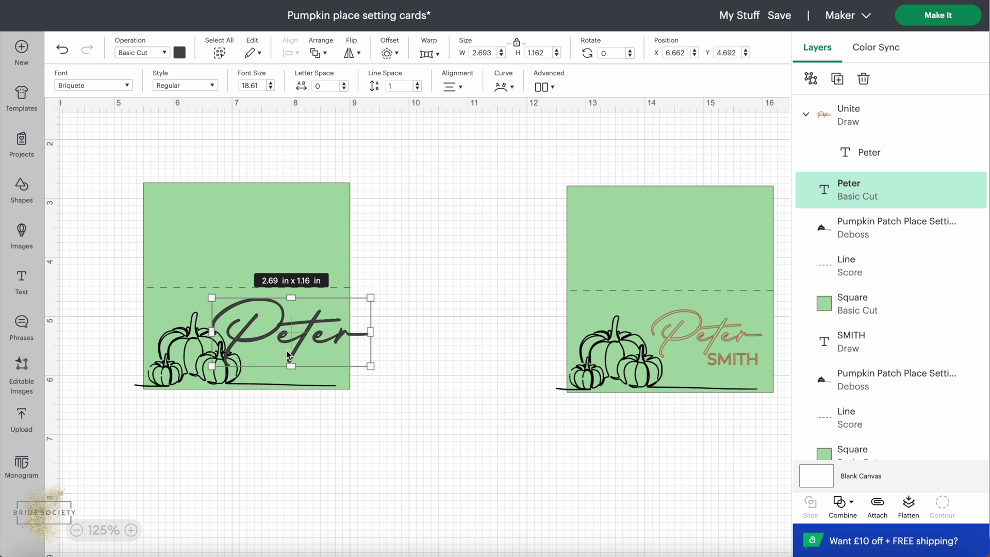
pyautogui.moveTo(374, 365); pyautogui.dragTo(297, 336)
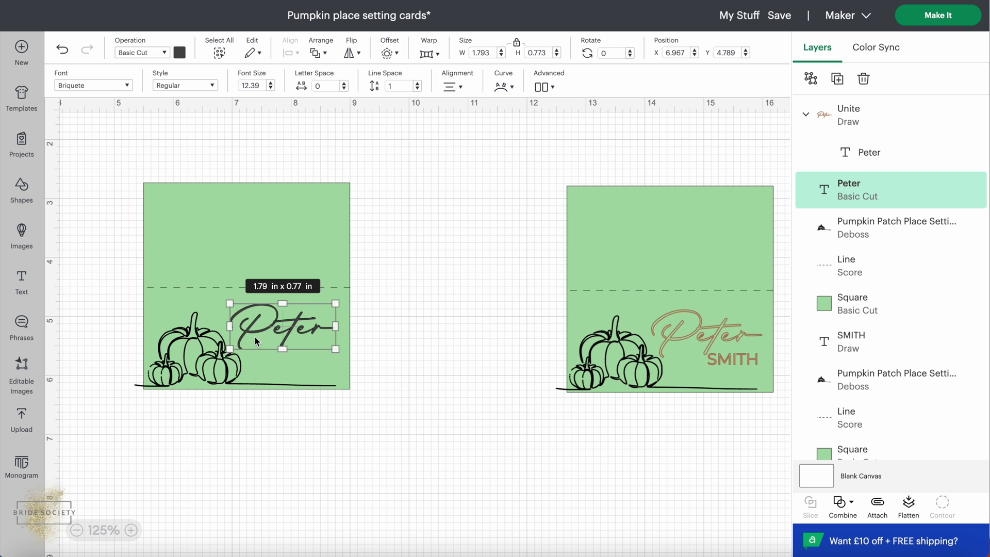
pyautogui.click(178, 52)
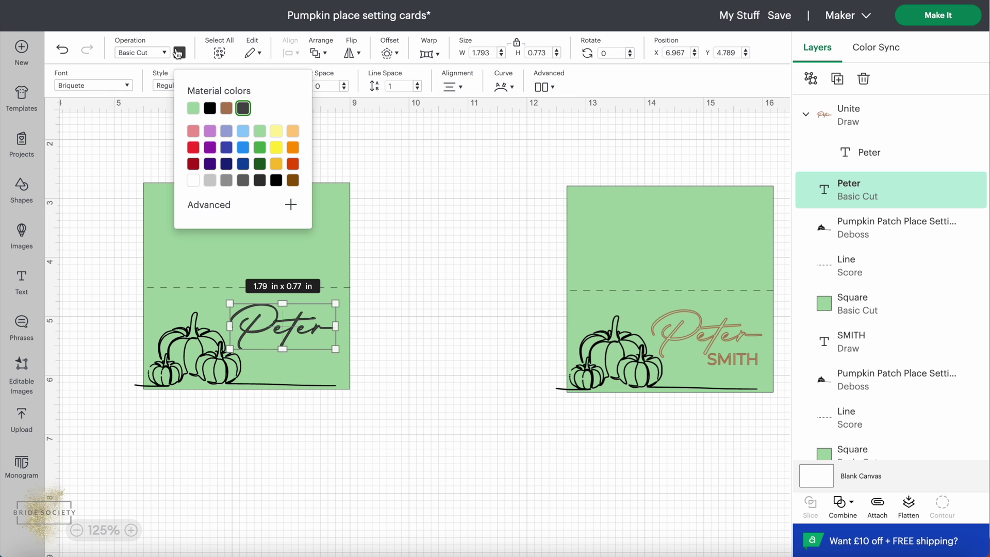
pyautogui.click(227, 109)
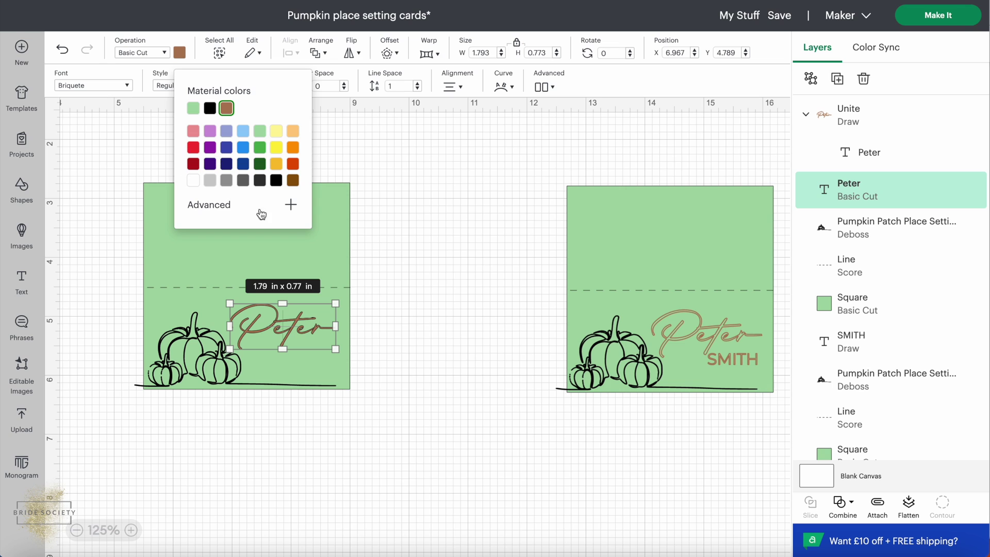
pyautogui.click(379, 350)
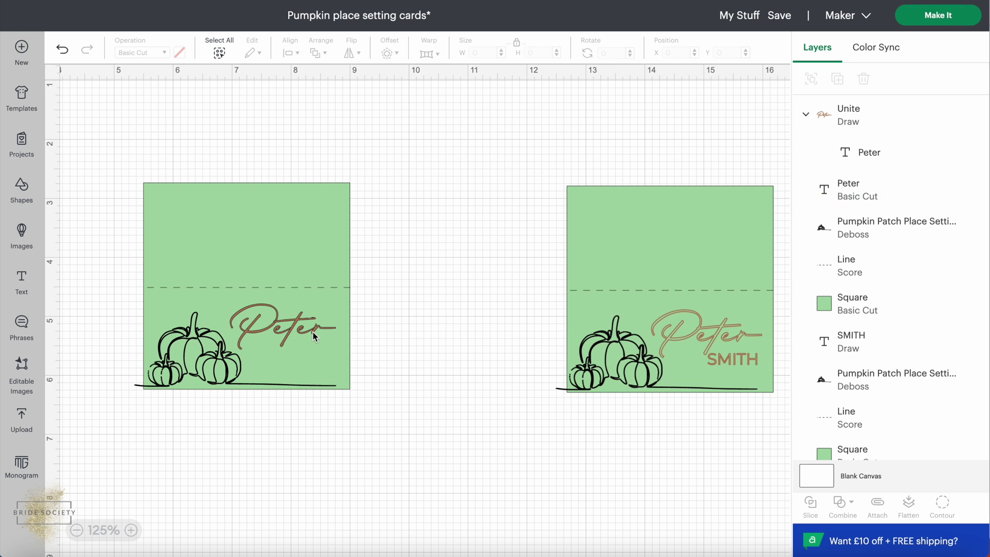
pyautogui.click(264, 330)
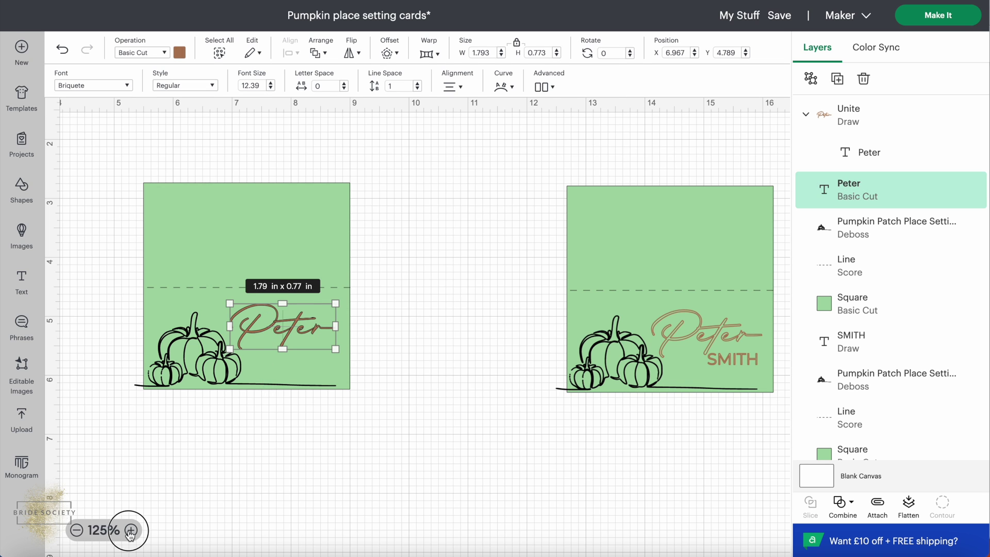
pyautogui.click(131, 530)
pyautogui.click(131, 530)
pyautogui.click(131, 530)
pyautogui.click(131, 530)
pyautogui.click(131, 529)
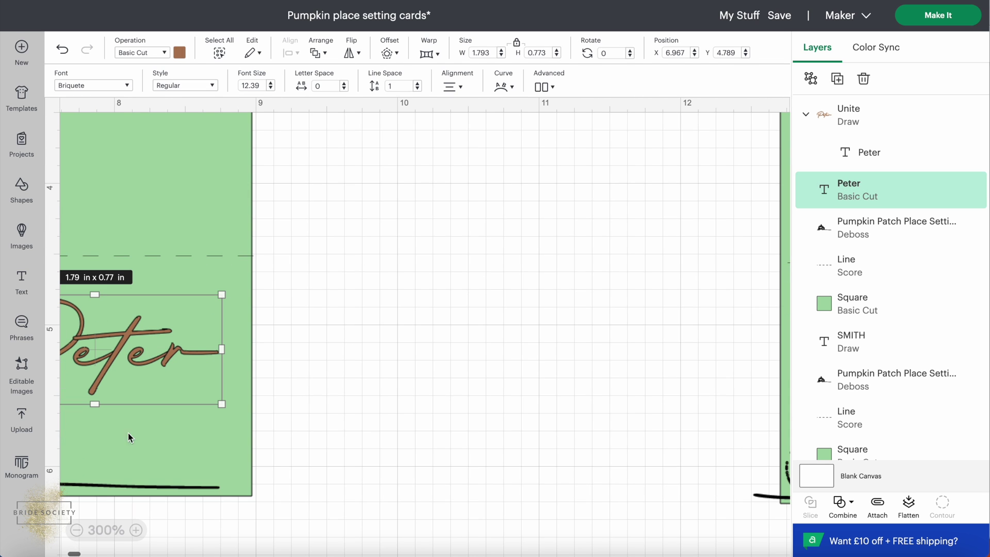
# Unite the brown Peter text into one Basic Cut layer, then zoom back out to 125%.
pyautogui.hscroll(-5, 129, 425)
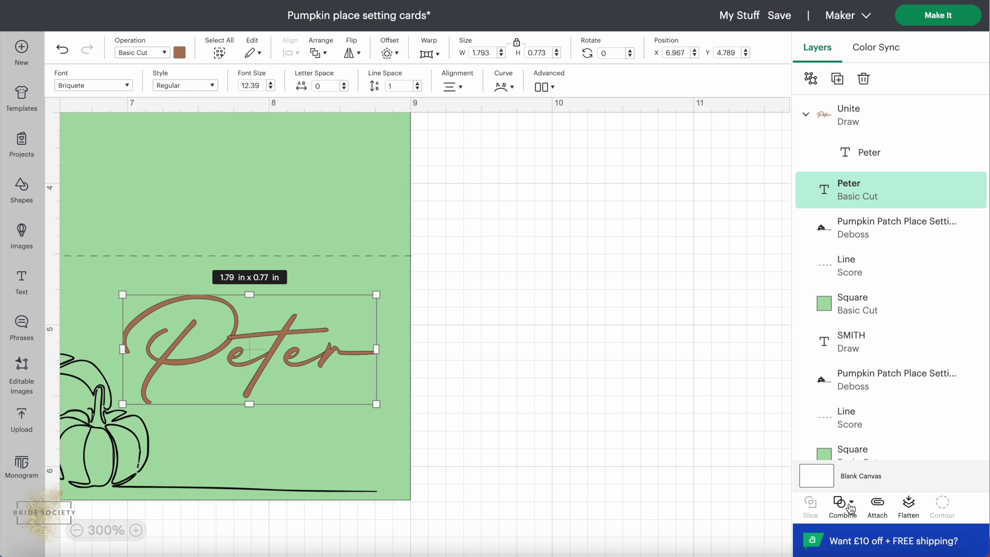
pyautogui.click(850, 504)
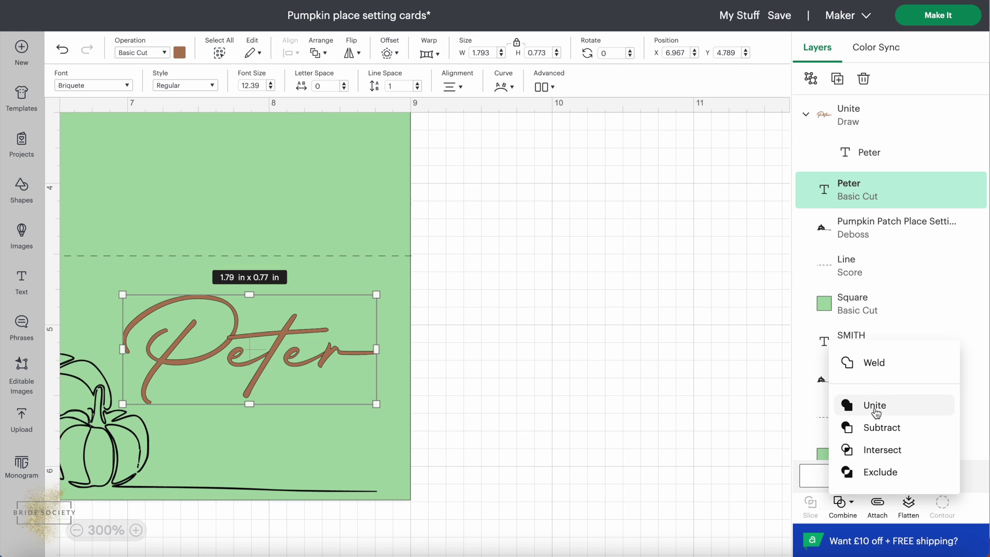
pyautogui.click(903, 410)
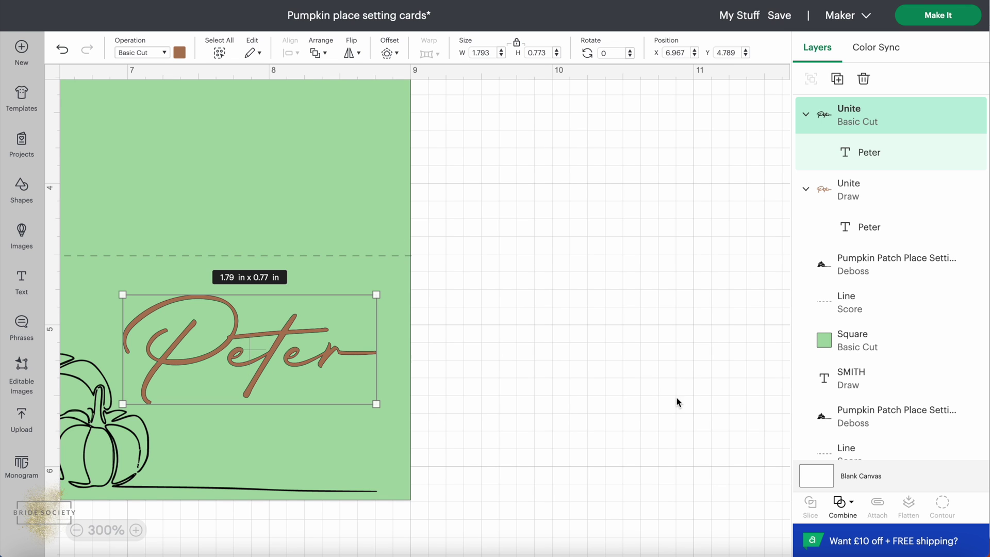
pyautogui.click(76, 530)
pyautogui.click(76, 530)
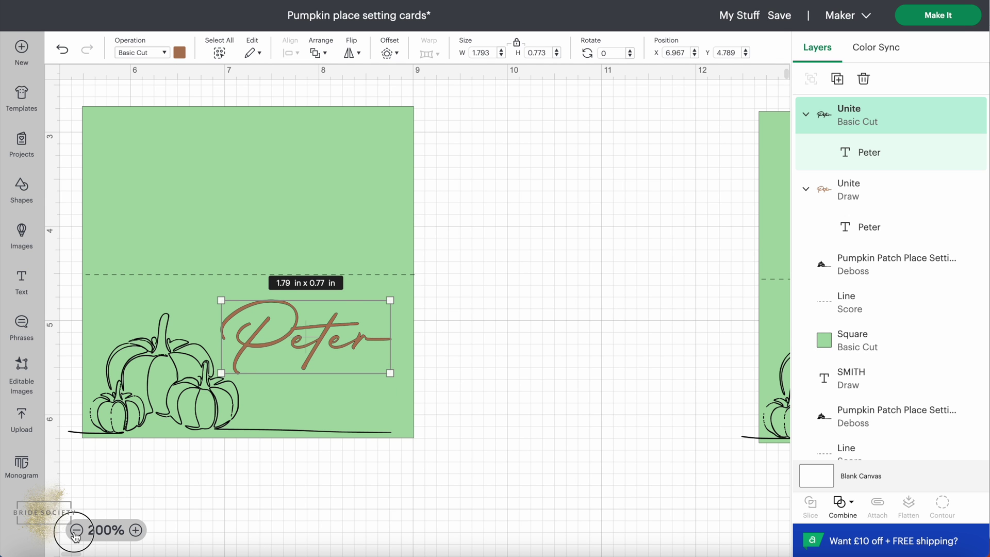
pyautogui.click(76, 531)
pyautogui.click(76, 531)
pyautogui.click(76, 531)
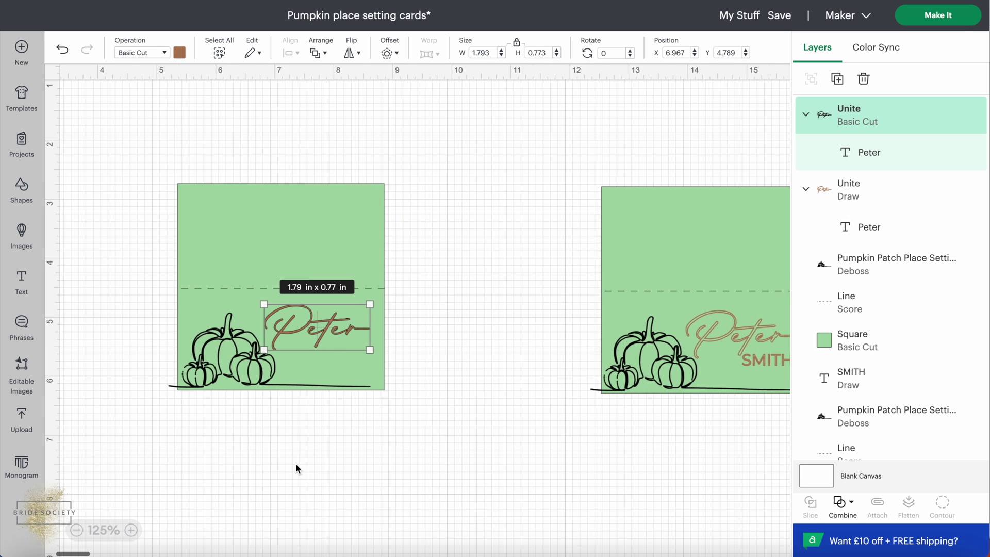
pyautogui.hscroll(-1, 256, 341)
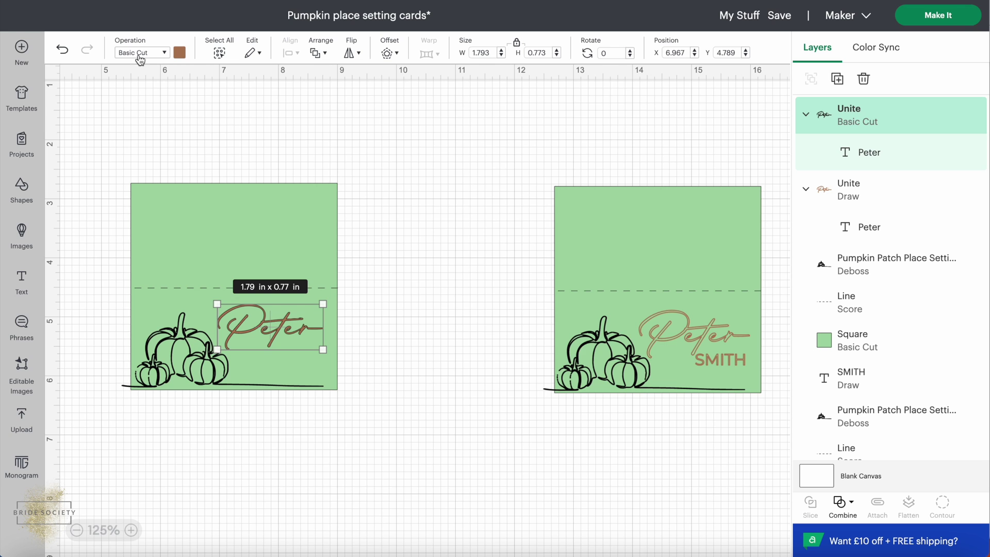
# Switch the united Peter layer's operation from cut to Draw with a Pen.
pyautogui.click(165, 54)
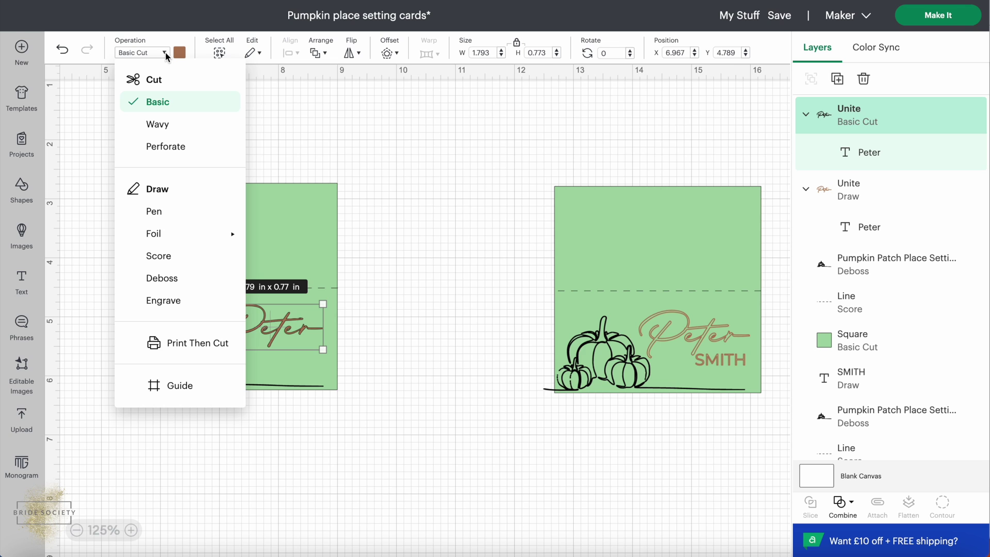
pyautogui.click(158, 214)
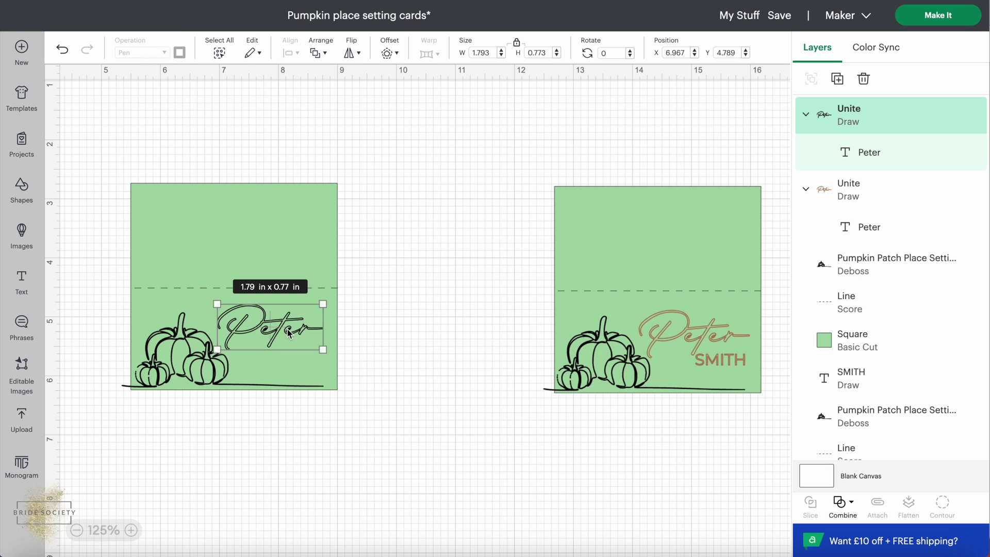
pyautogui.click(392, 329)
pyautogui.click(281, 331)
# Set Peter's pen to F - Fine Point (0.4mm) in Tawny.
pyautogui.click(179, 54)
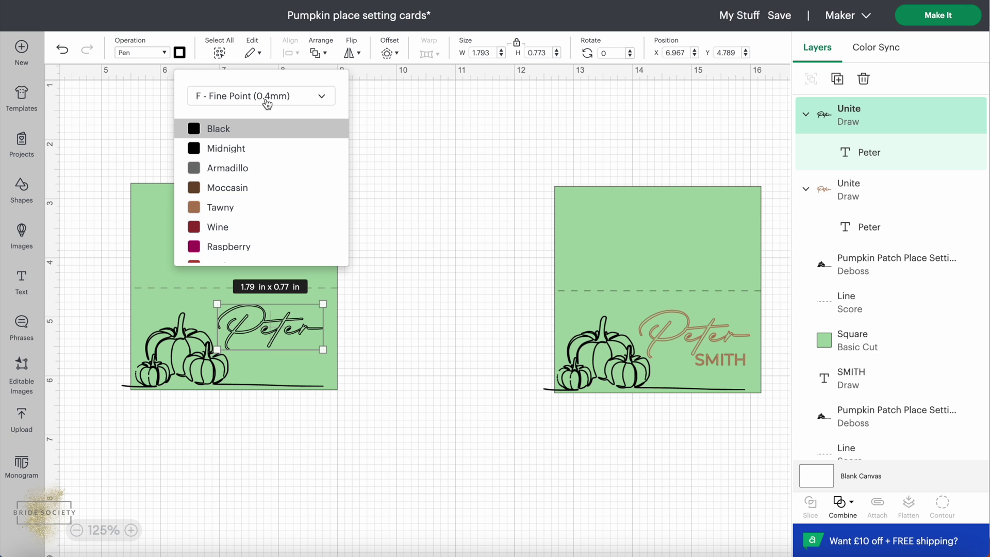
pyautogui.click(267, 104)
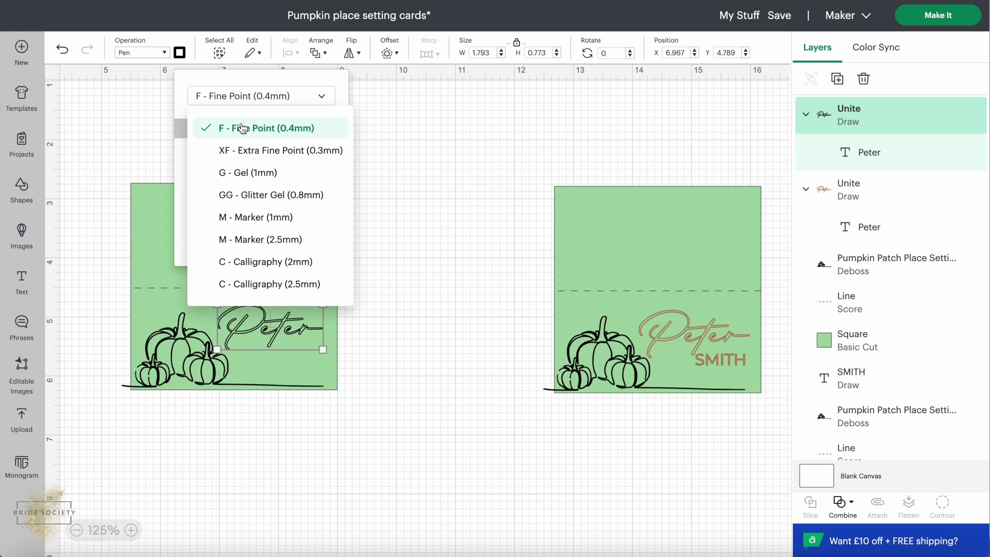
pyautogui.click(243, 128)
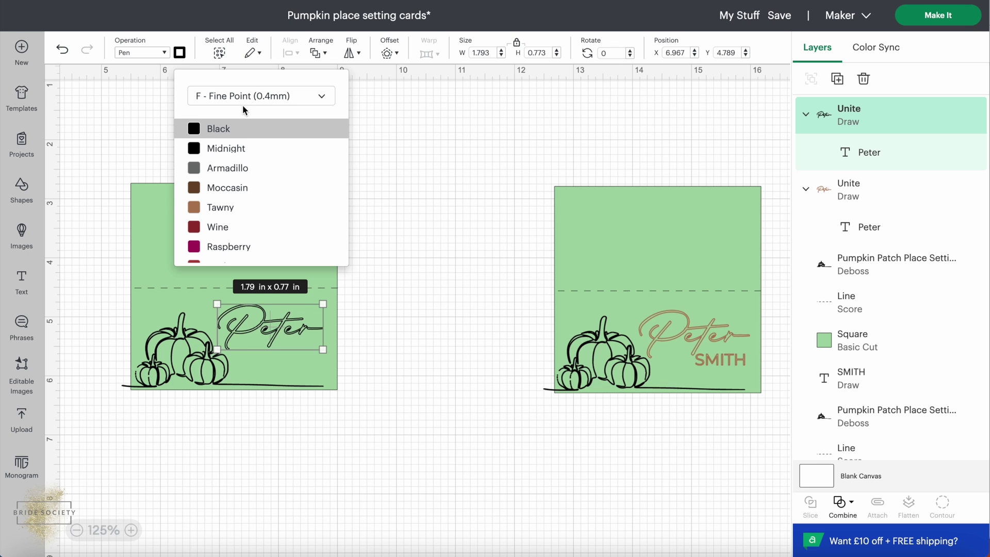
pyautogui.click(243, 207)
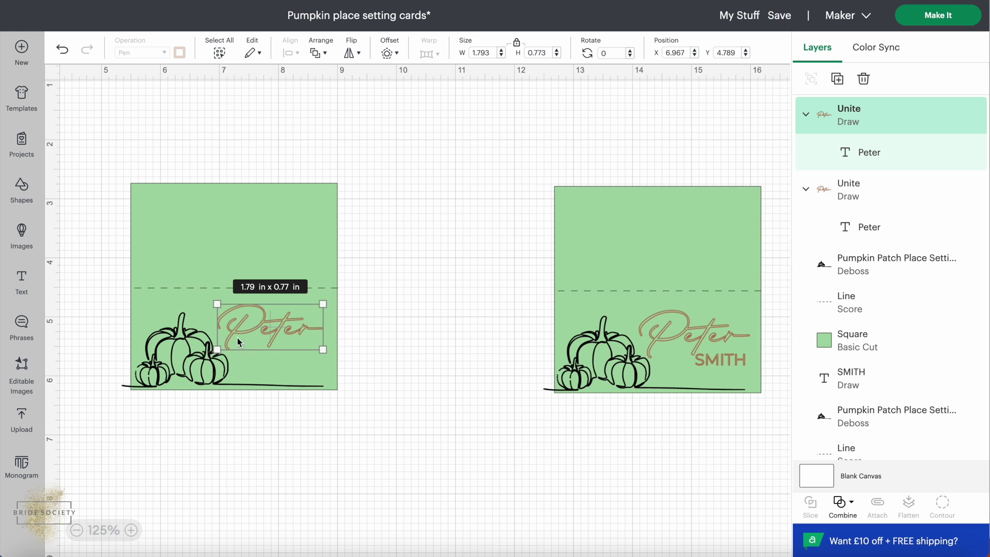
pyautogui.click(281, 324)
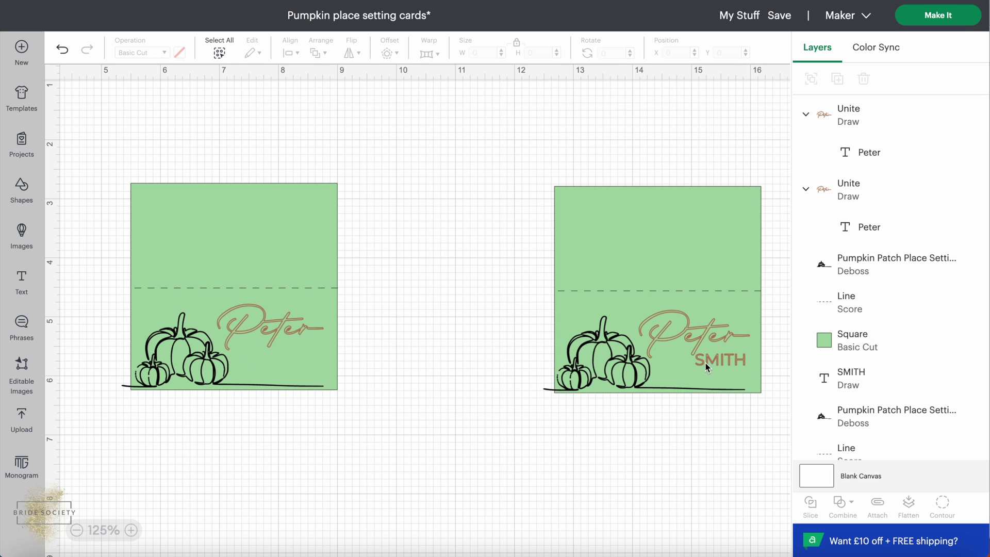
# Add a new text box and set its font to Montserrat.
pyautogui.click(736, 360)
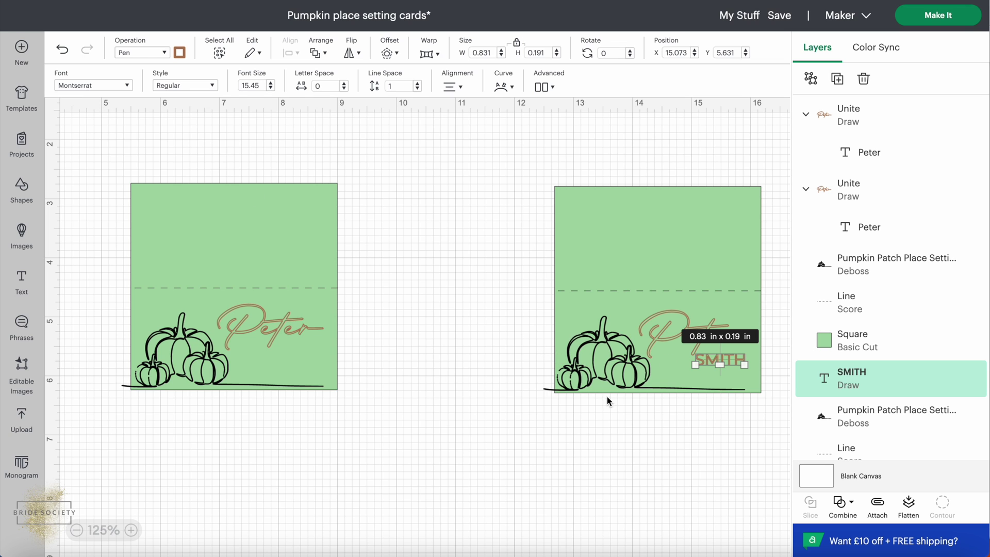
pyautogui.click(327, 364)
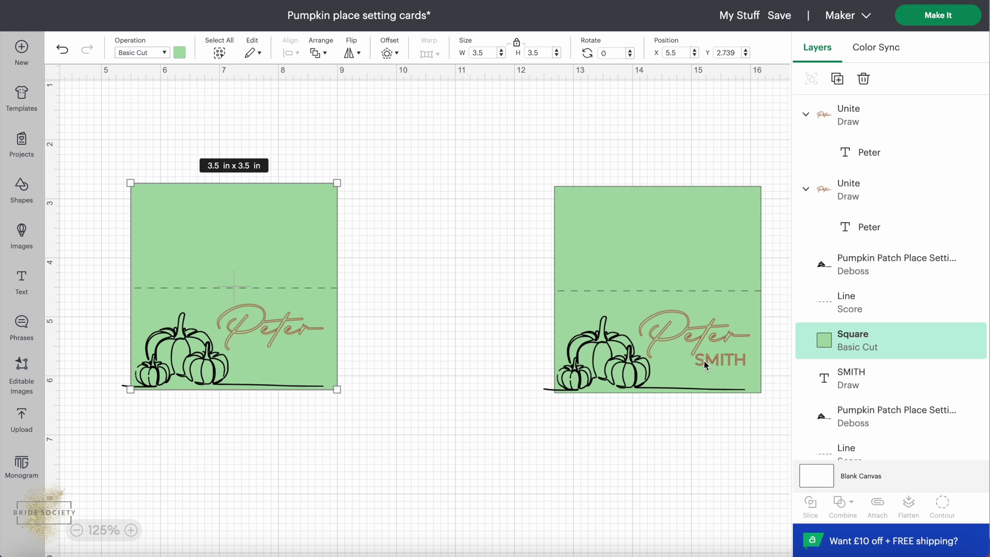
pyautogui.click(217, 431)
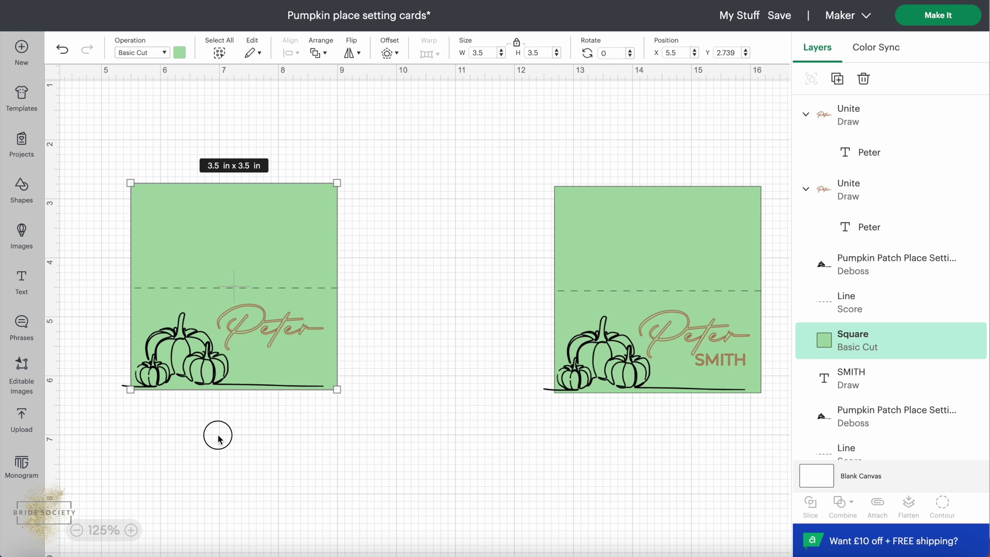
pyautogui.click(21, 281)
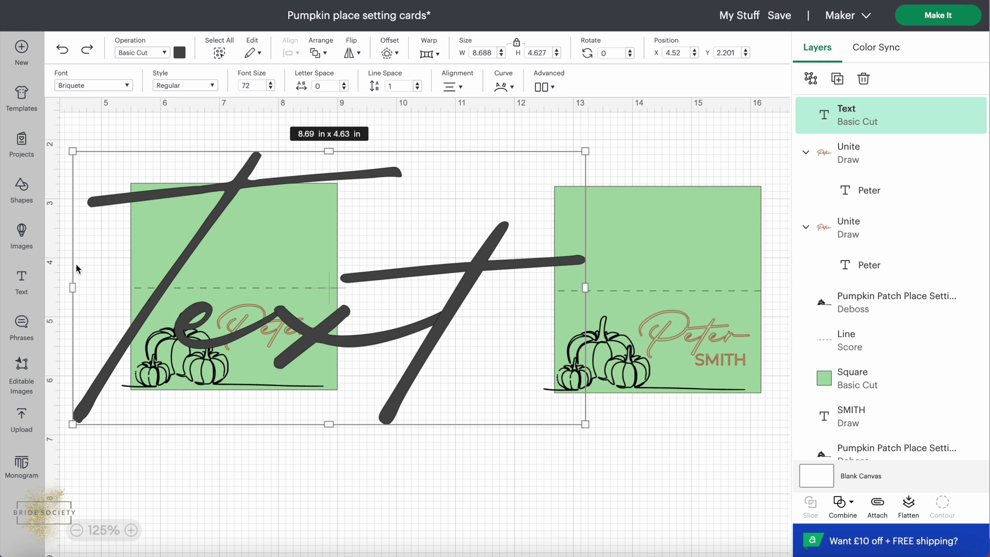
pyautogui.click(124, 85)
pyautogui.click(136, 202)
pyautogui.write('mont')
pyautogui.click(434, 332)
pyautogui.moveTo(260, 364); pyautogui.dragTo(252, 367)
pyautogui.doubleClick(227, 348)
pyautogui.click(365, 376)
pyautogui.moveTo(330, 378); pyautogui.dragTo(318, 362)
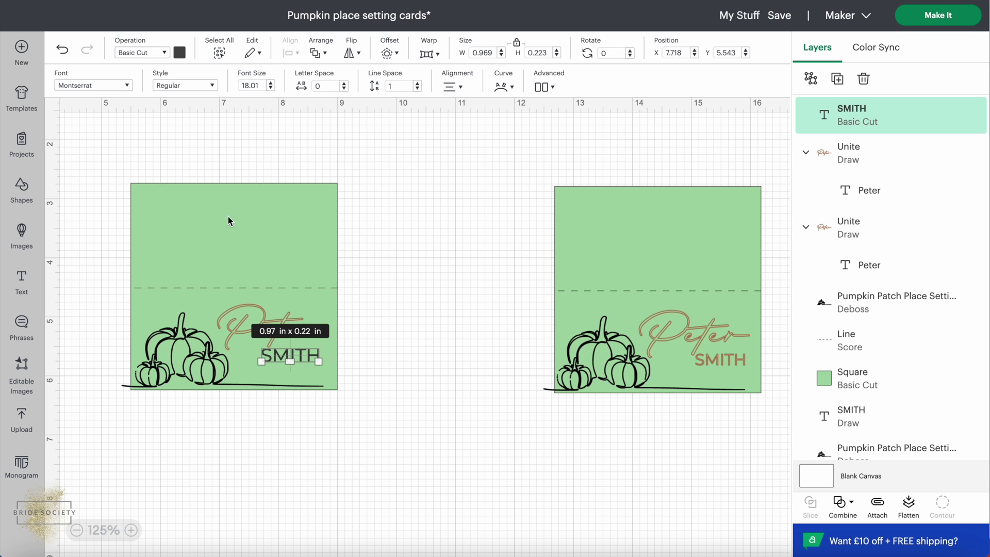
pyautogui.click(166, 53)
pyautogui.moveTo(171, 225)
pyautogui.click(153, 211)
pyautogui.click(422, 358)
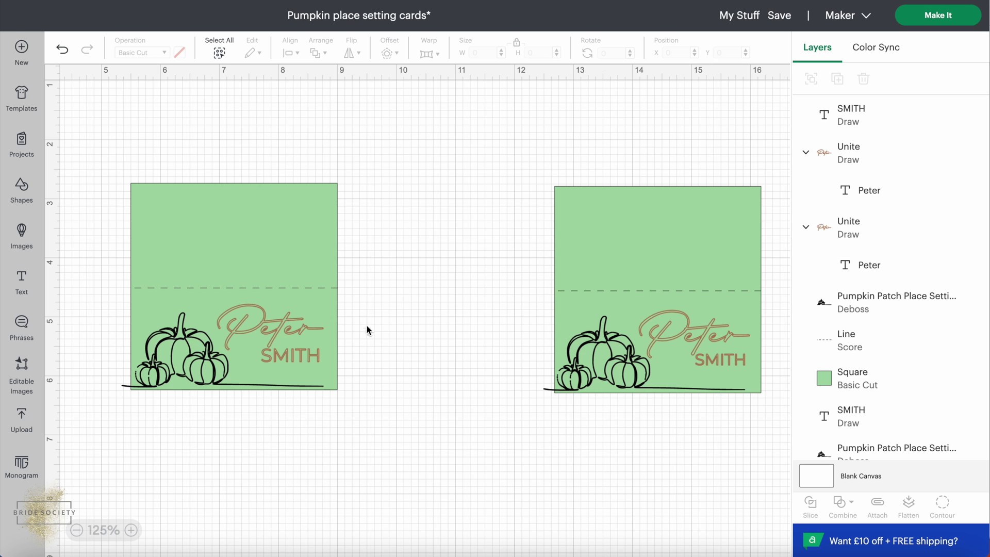
# Delete all of the left card's objects, then preview the mat briefly and return to the canvas.
pyautogui.moveTo(379, 145); pyautogui.dragTo(62, 447)
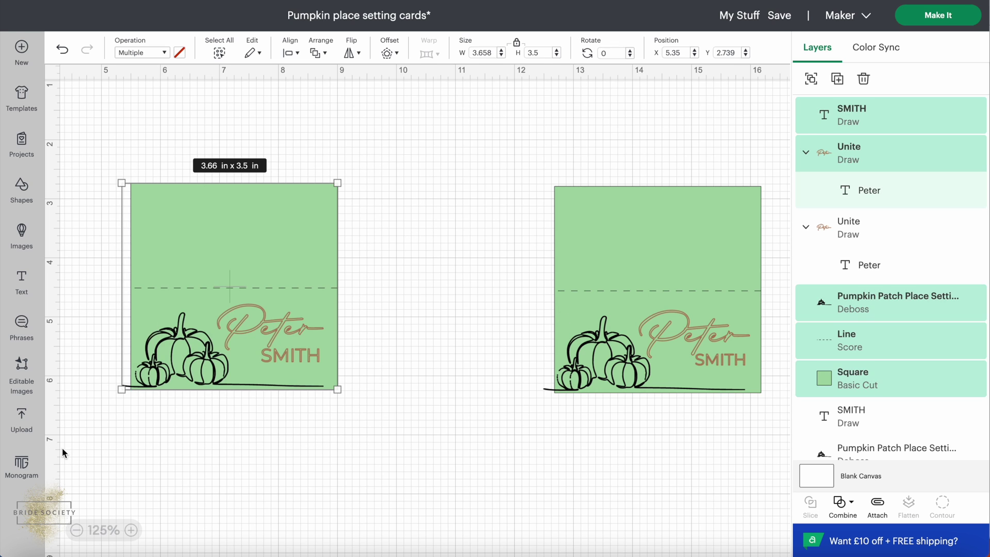
pyautogui.press('Delete')
pyautogui.hscroll(5, 259, 401)
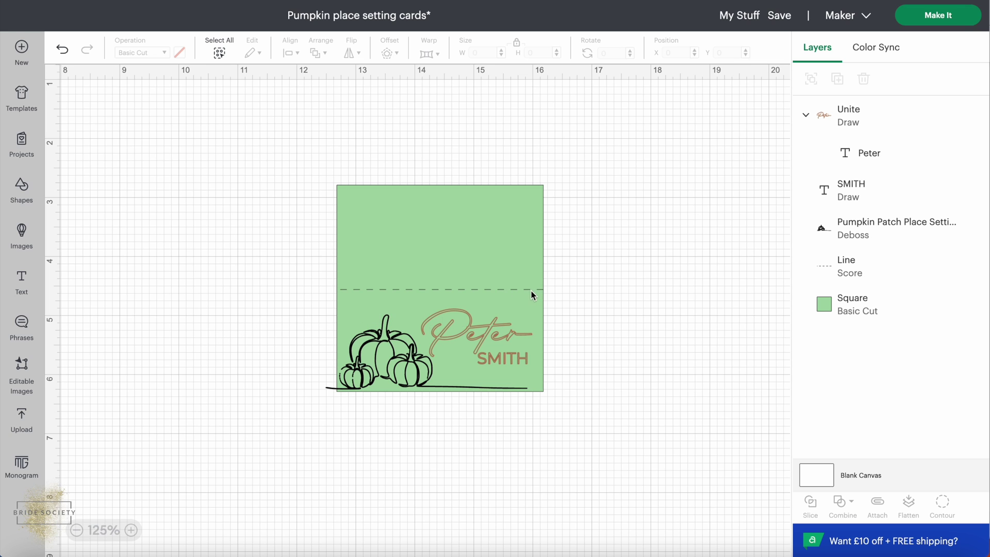
pyautogui.click(910, 20)
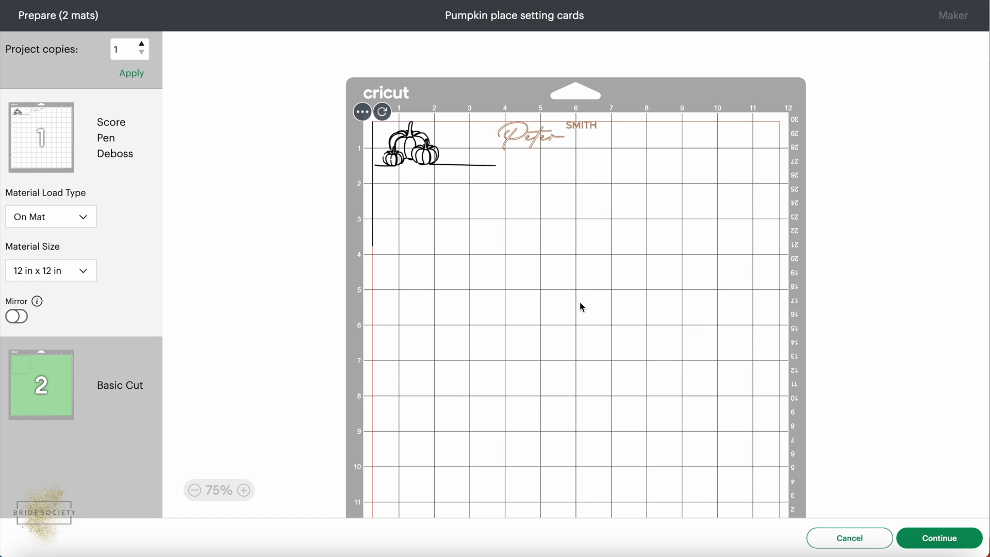
pyautogui.click(846, 537)
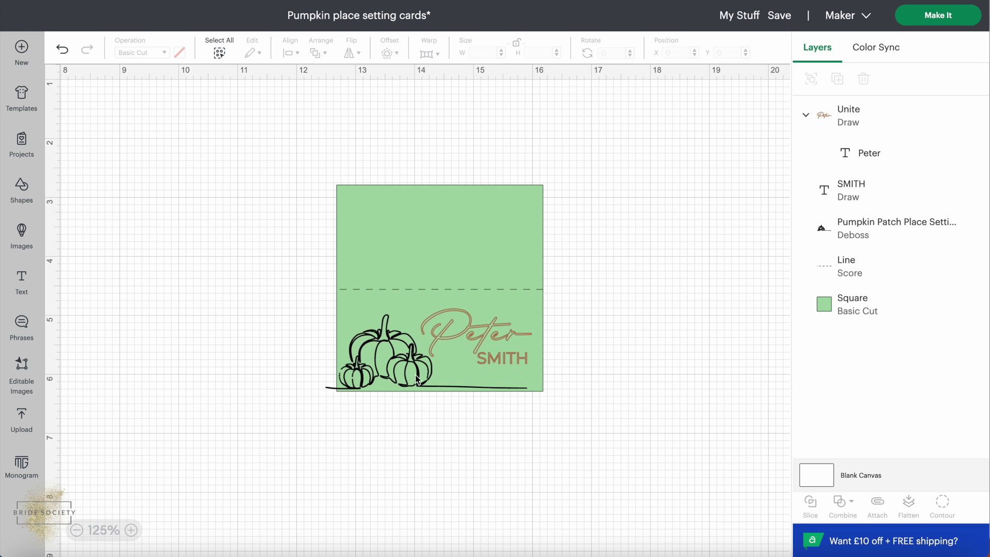
# Hide the dashed score Line layer, attach the card's Pen, Deboss and Cut layers, and open Make It.
pyautogui.click(353, 290)
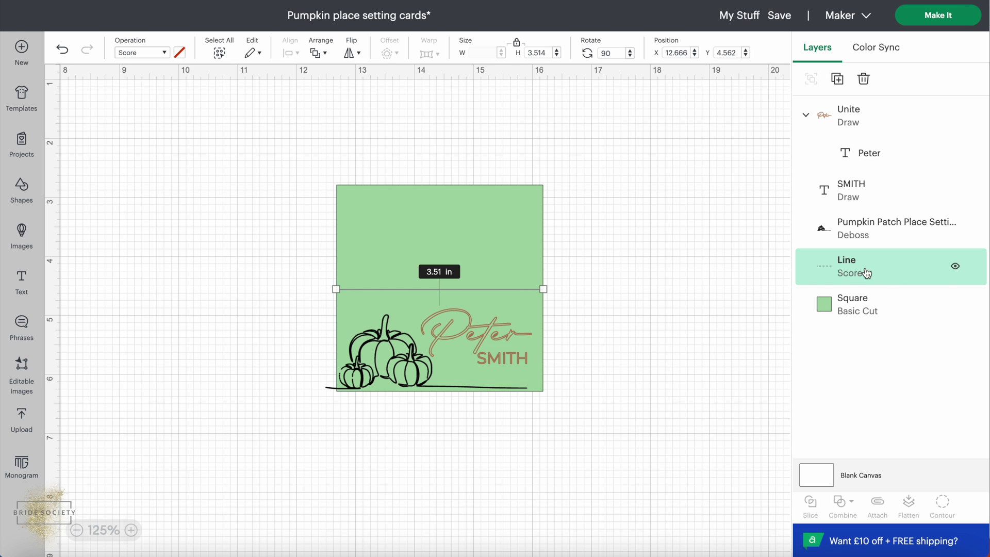
pyautogui.click(956, 268)
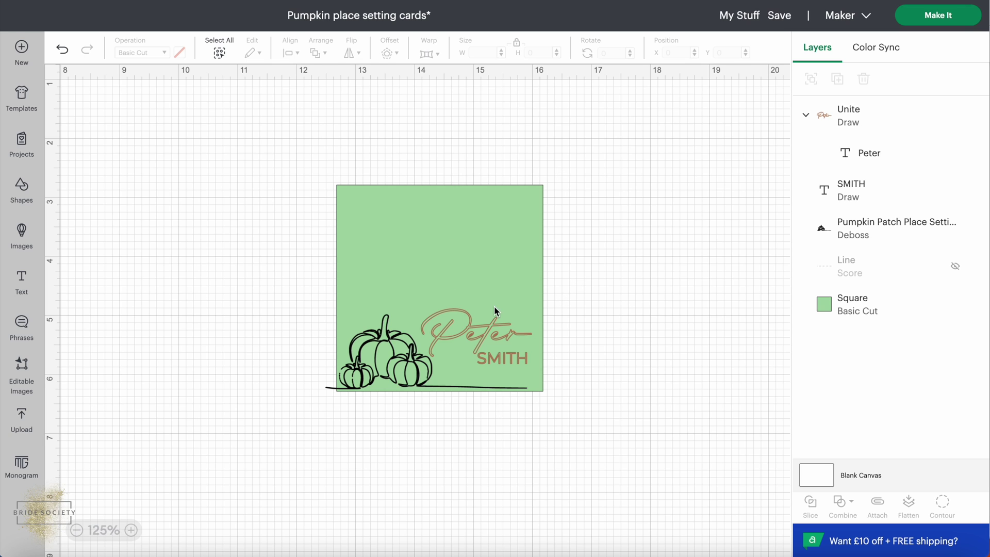
pyautogui.moveTo(277, 163); pyautogui.dragTo(671, 495)
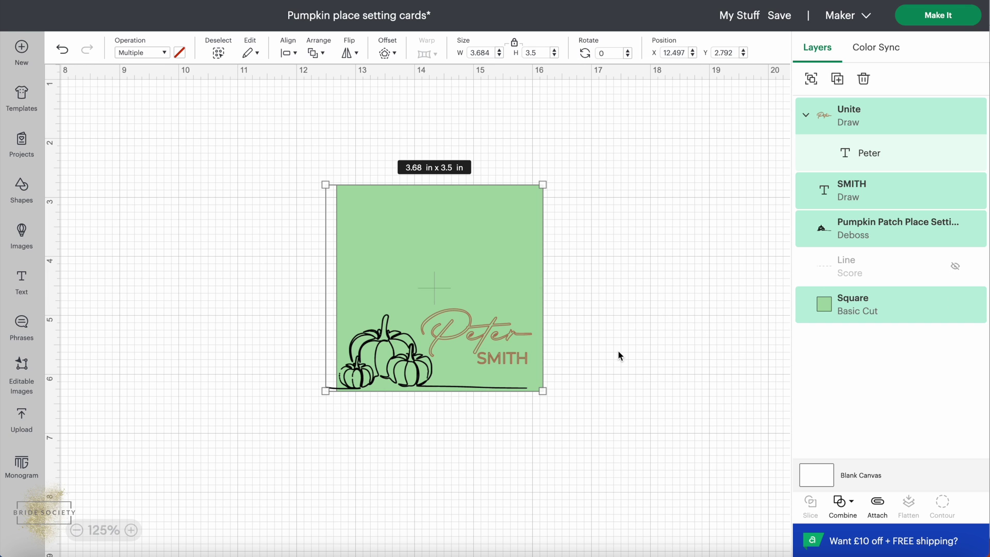
pyautogui.click(878, 506)
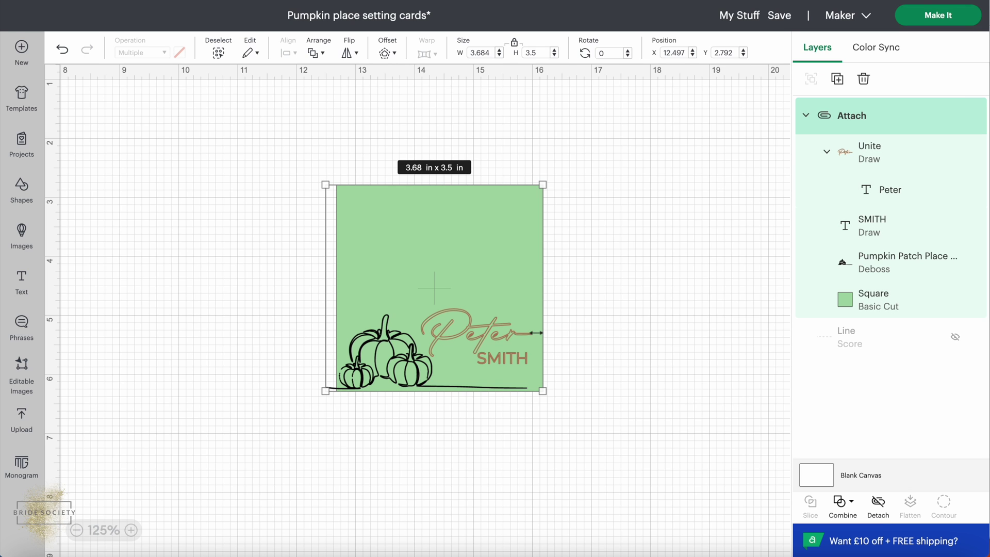
pyautogui.click(650, 281)
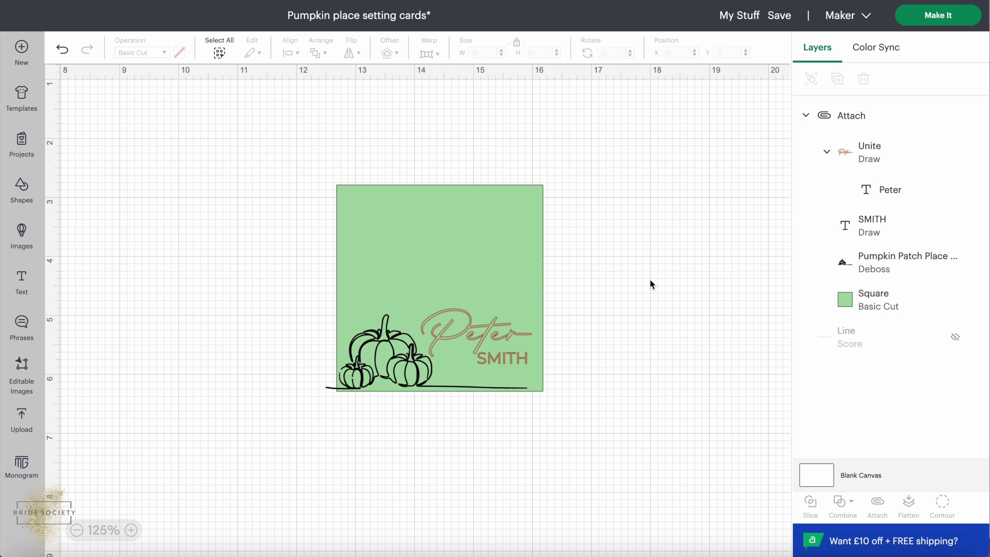
pyautogui.click(926, 21)
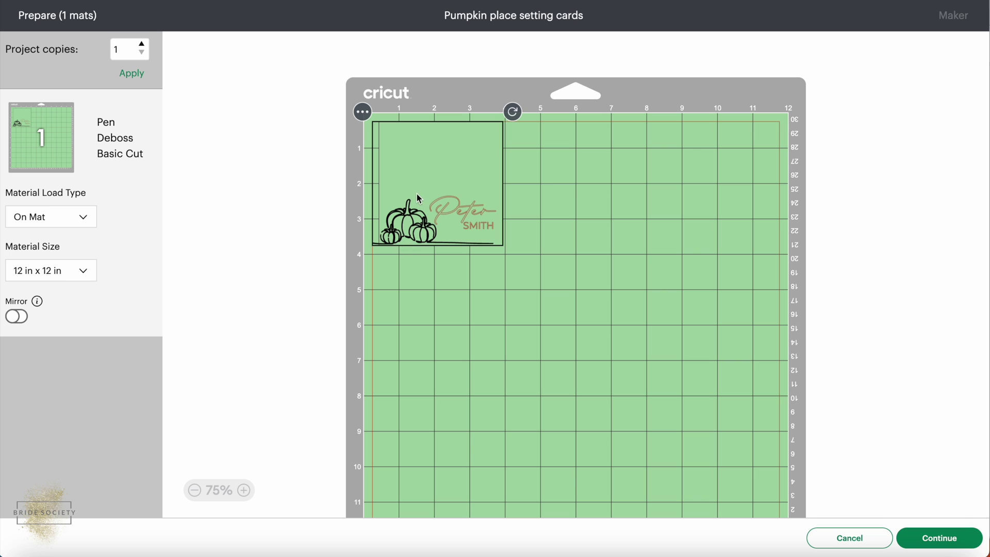
pyautogui.click(569, 202)
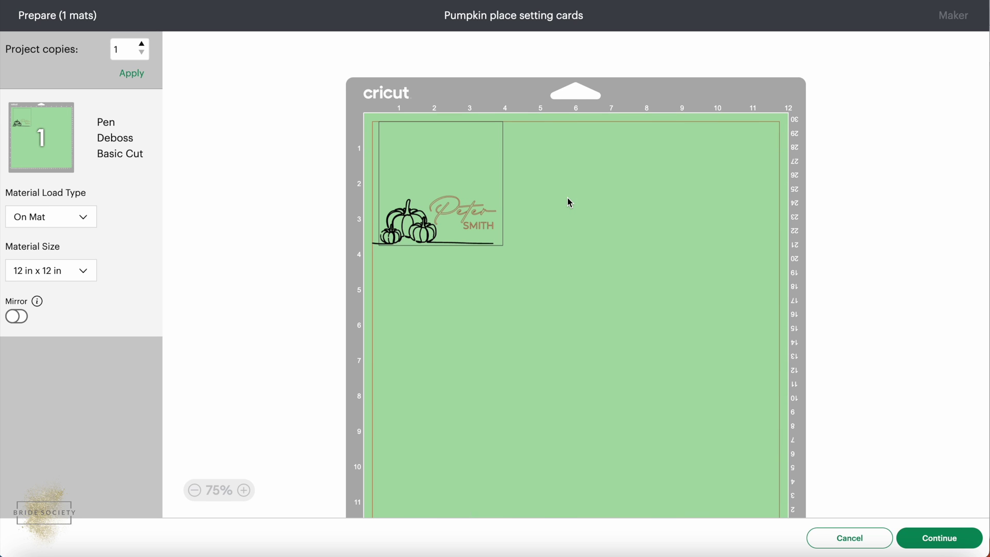
pyautogui.click(480, 180)
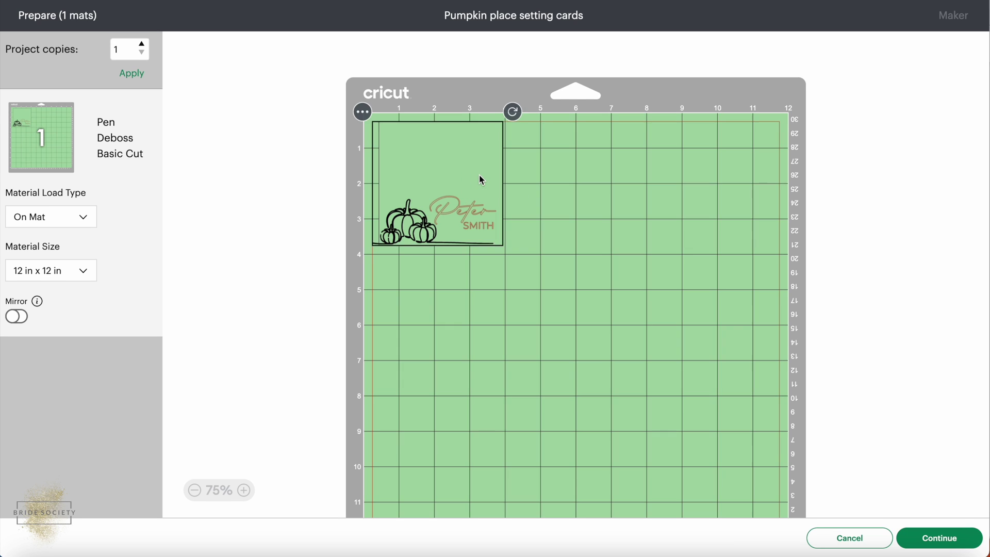
pyautogui.click(480, 175)
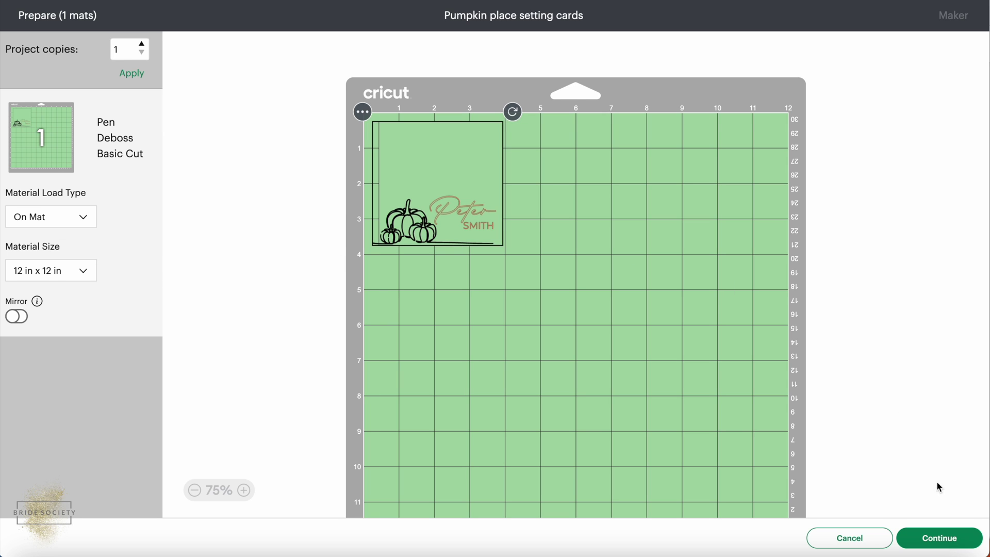
# Continue to the Make screen and choose Medium Cardstock – 80 lb (216 gsm) from all materials.
pyautogui.click(946, 543)
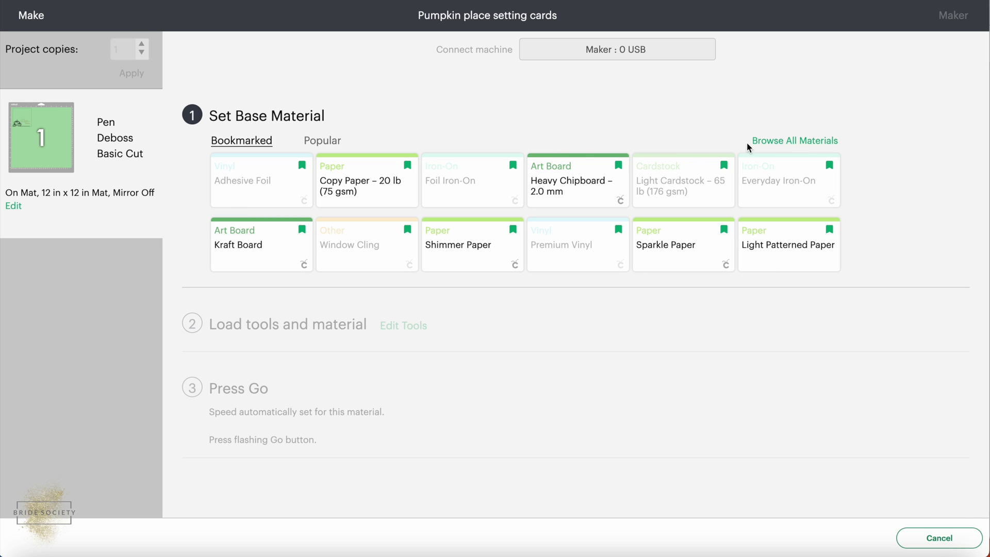
pyautogui.click(813, 142)
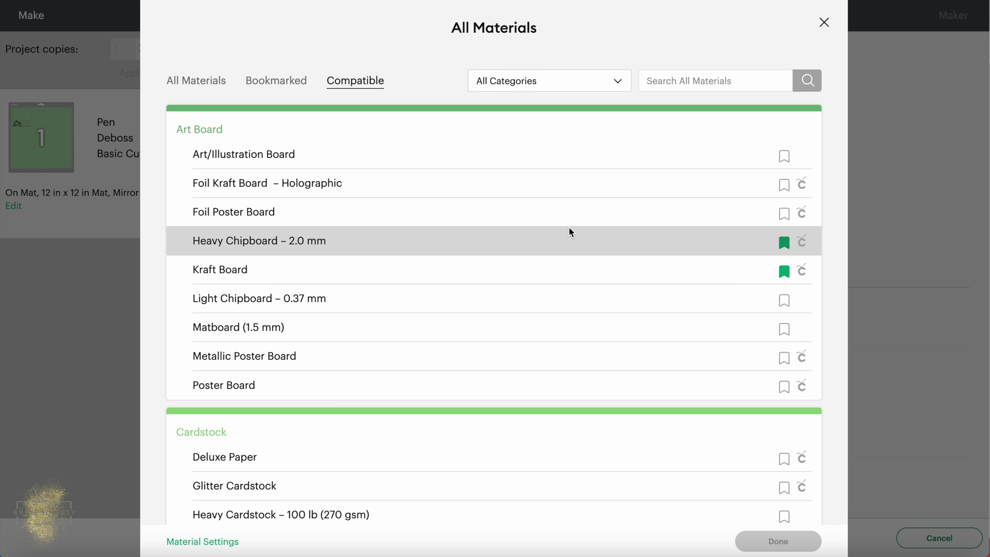
pyautogui.scroll(-8, 569, 230)
pyautogui.scroll(8, 569, 229)
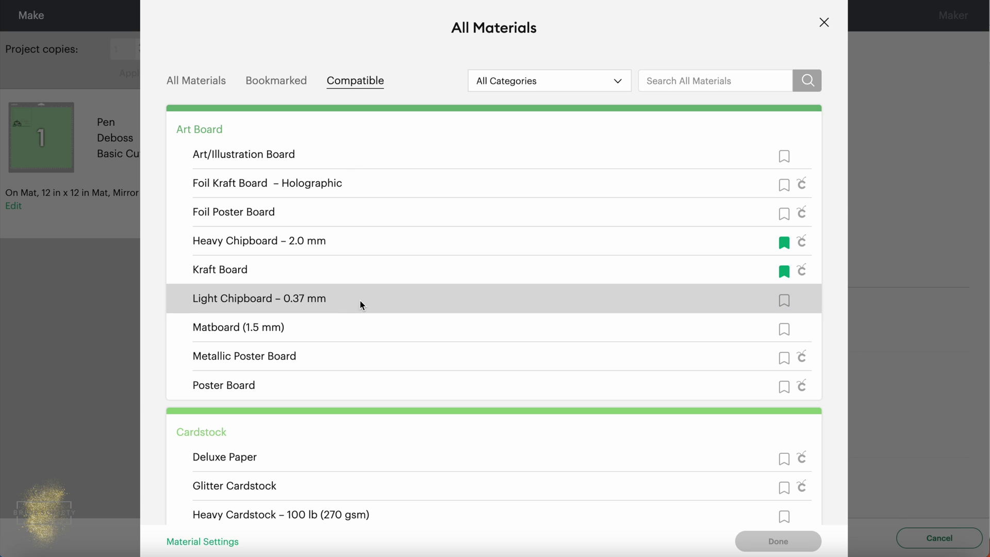
pyautogui.scroll(-5, 360, 301)
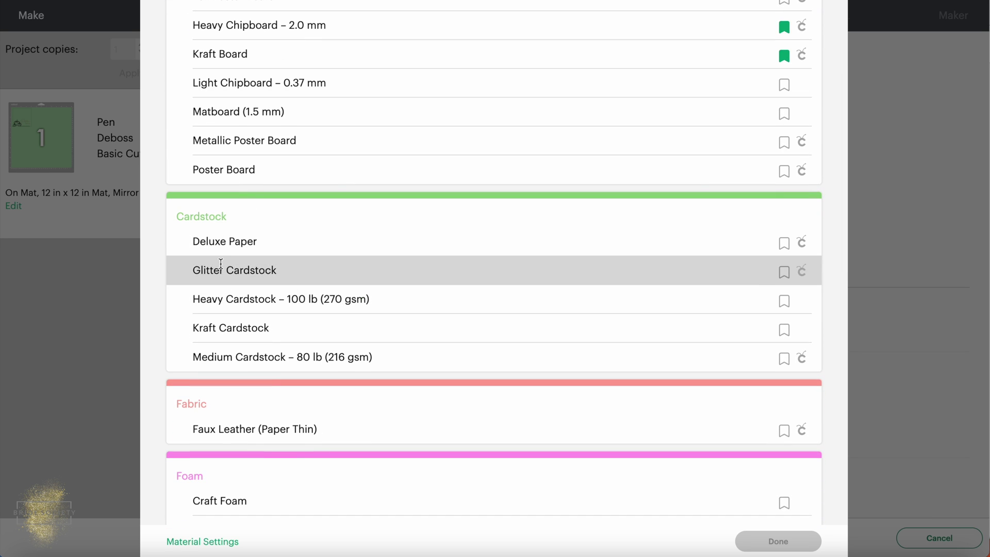
pyautogui.scroll(-15, 221, 264)
pyautogui.scroll(4, 222, 267)
pyautogui.scroll(1, 221, 267)
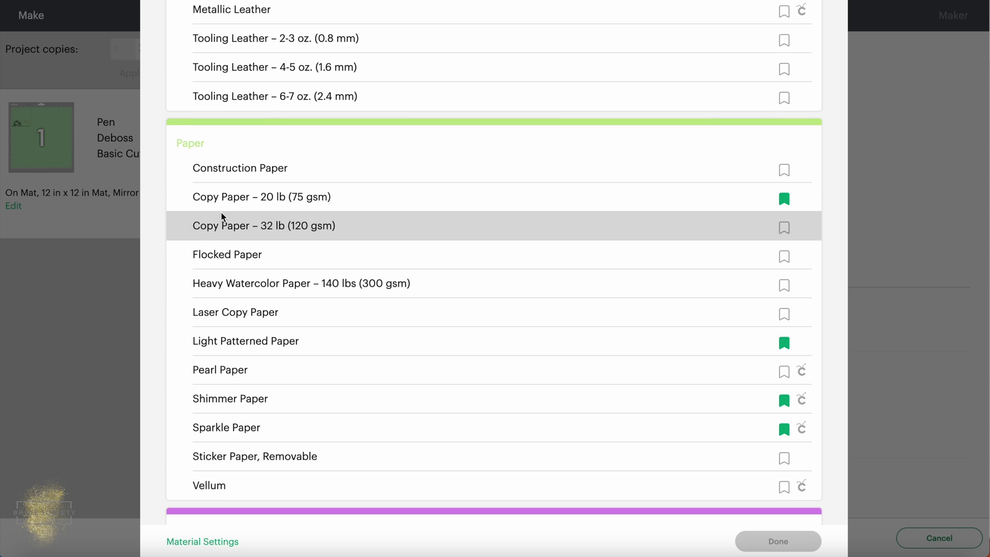
pyautogui.scroll(10, 218, 205)
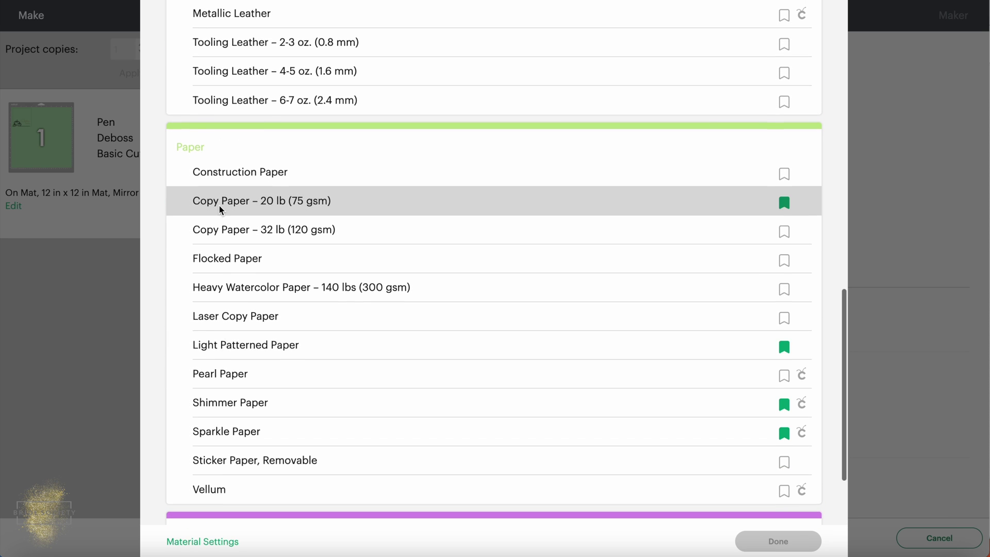
pyautogui.scroll(3, 218, 205)
pyautogui.scroll(-2, 218, 205)
pyautogui.scroll(1, 219, 205)
pyautogui.scroll(-1, 218, 205)
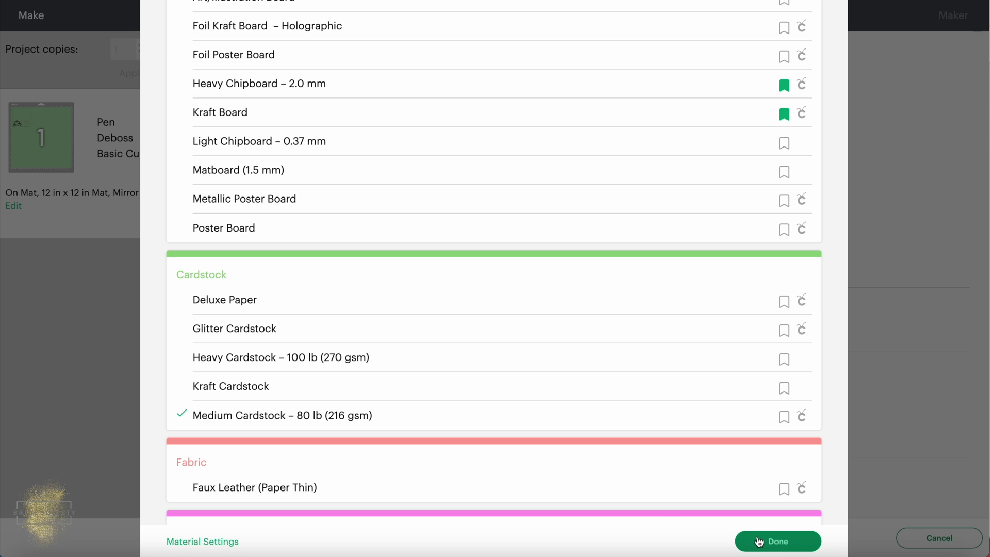
pyautogui.click(757, 542)
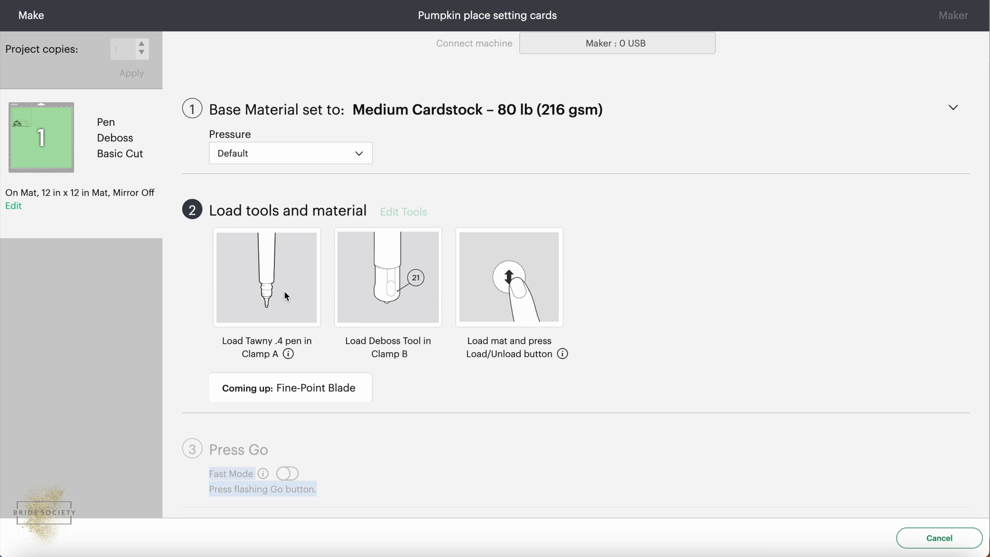